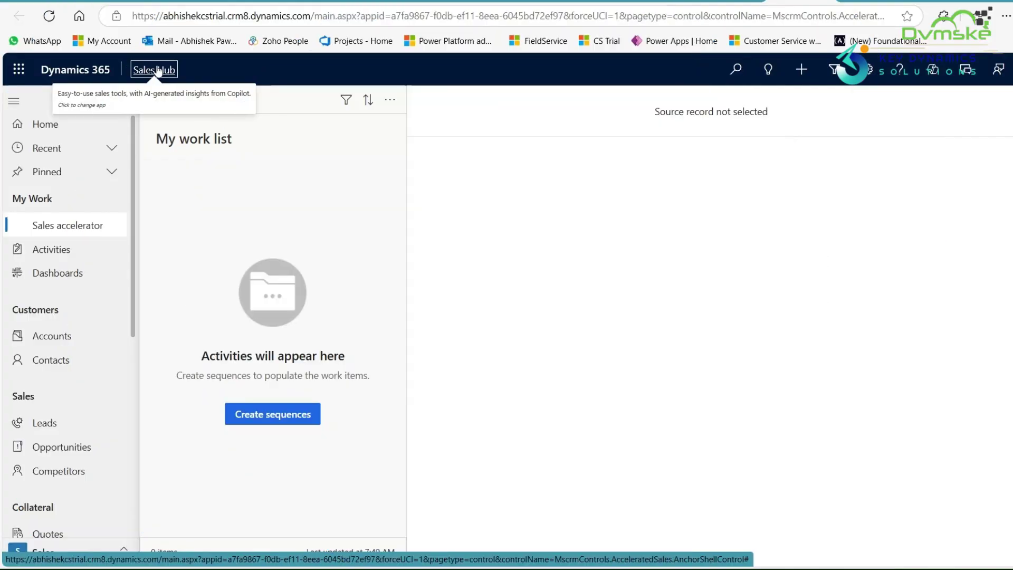
- Open the Sales Hub app from the list of published apps
{"action": "left_click", "coordinate": [154, 72]}
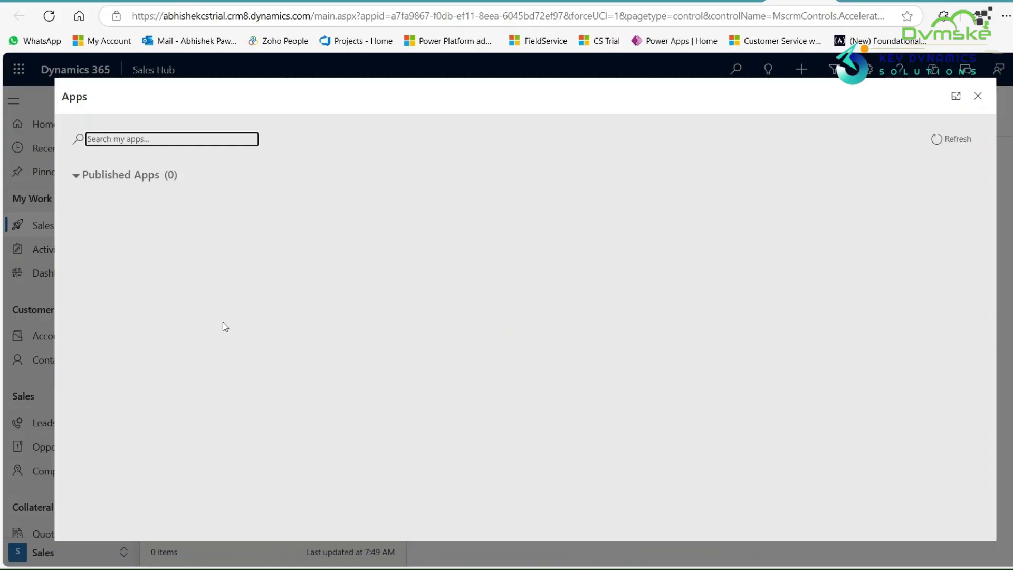
{"action": "scroll", "coordinate": [224, 324], "scroll_direction": "down", "scroll_amount": 2}
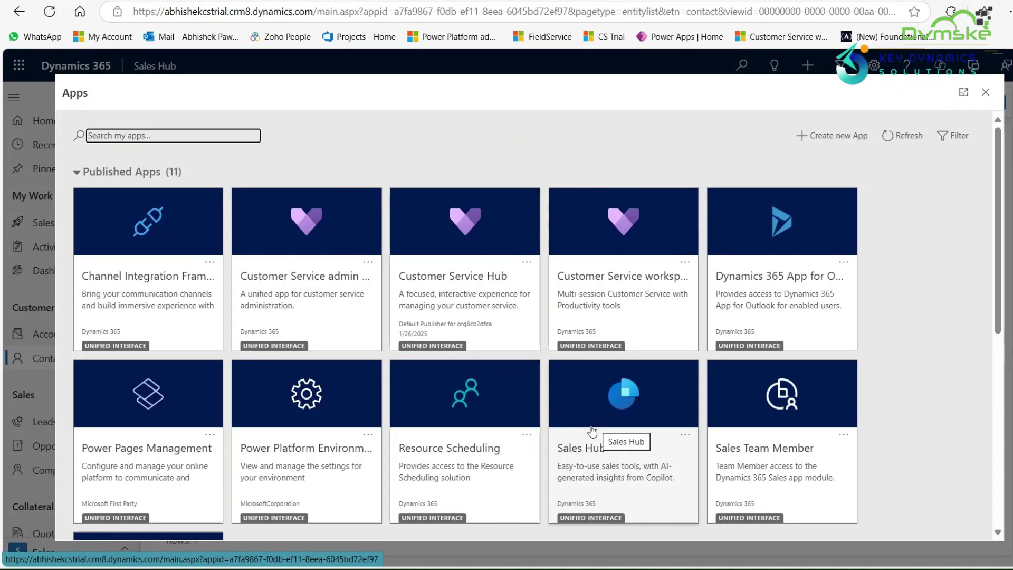
{"action": "left_click", "coordinate": [643, 452]}
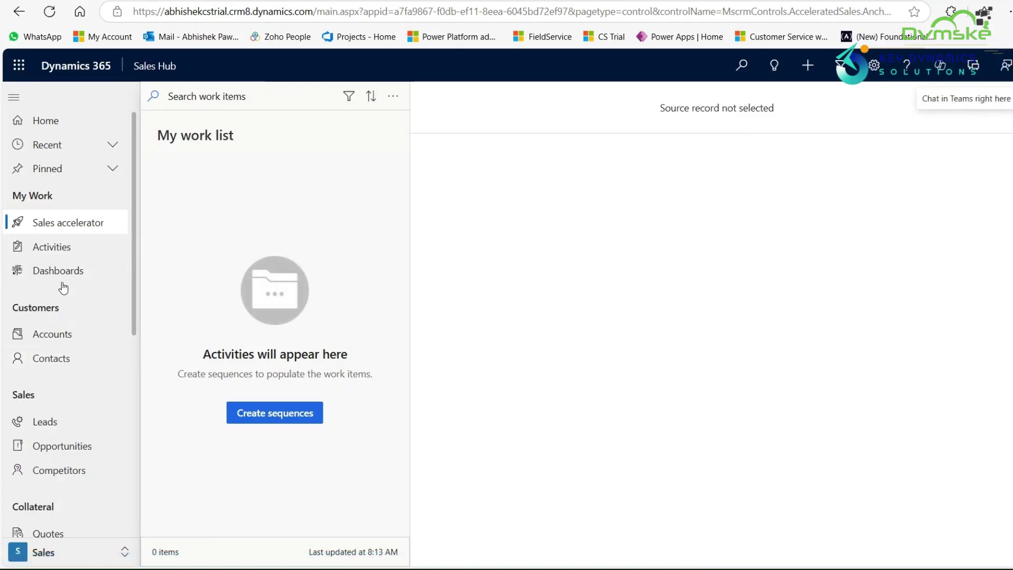
- Open a blank main form for a new account from the Accounts list
{"action": "scroll", "coordinate": [55, 406], "scroll_direction": "down", "scroll_amount": 1}
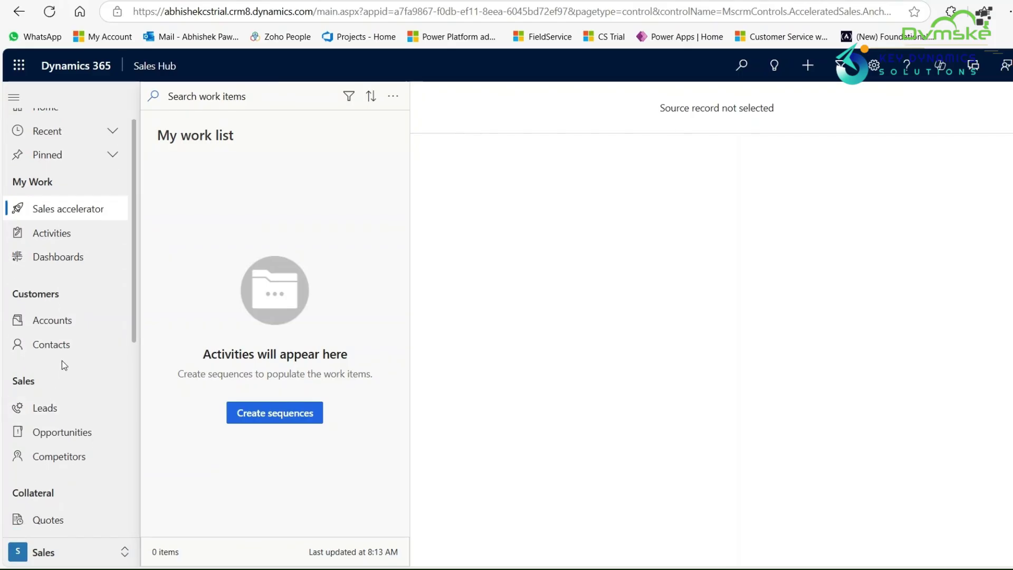
{"action": "left_click", "coordinate": [57, 323]}
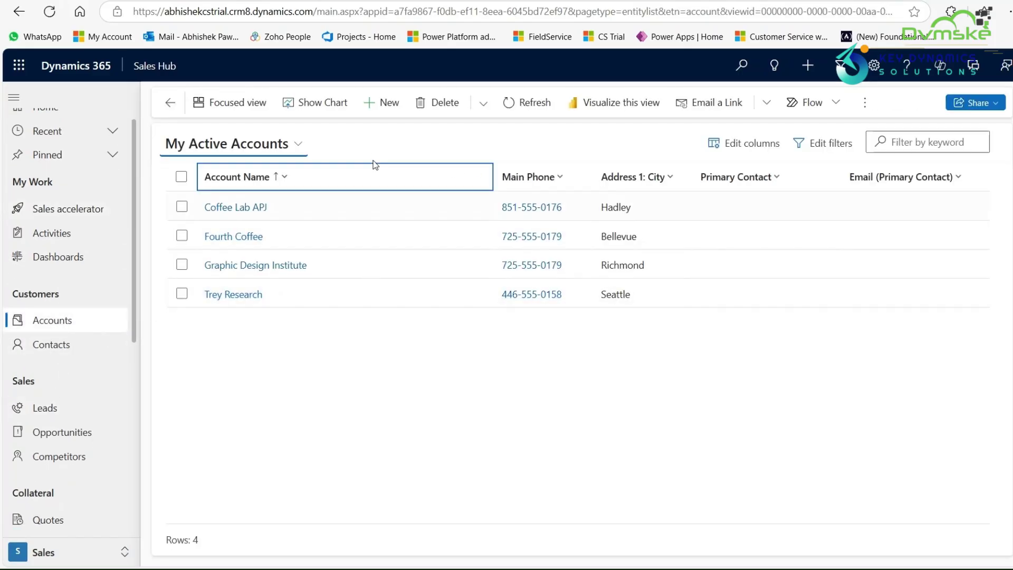
{"action": "left_click", "coordinate": [384, 102]}
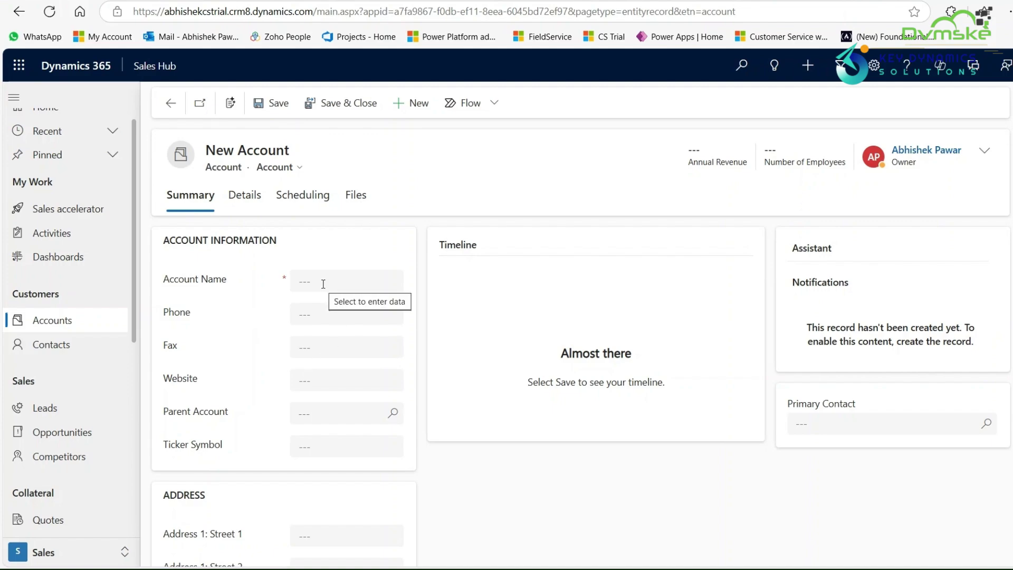
- Open a blank main form for a new contact from the Contacts list and review its fields
{"action": "left_click", "coordinate": [77, 350]}
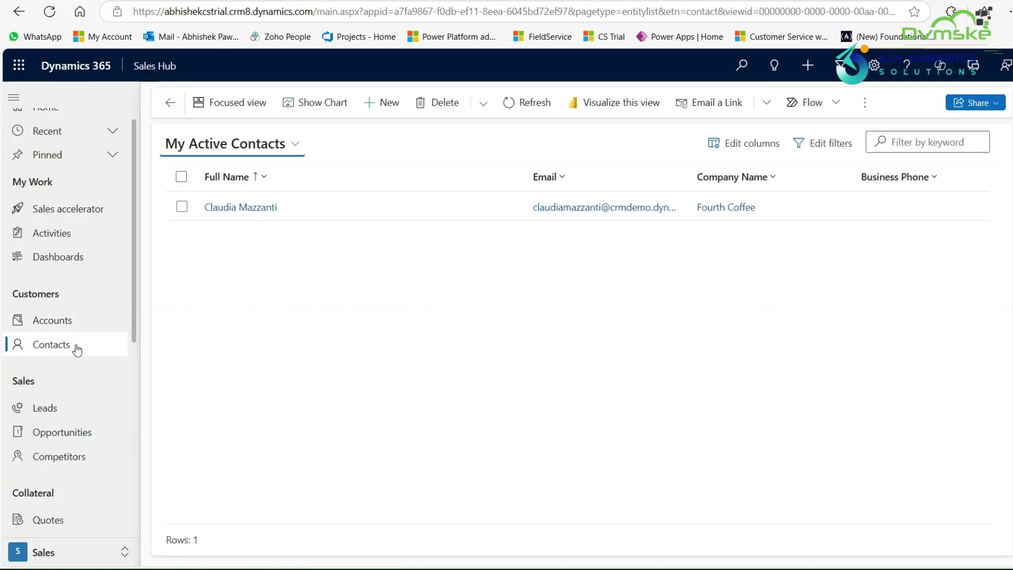
{"action": "left_click", "coordinate": [386, 103]}
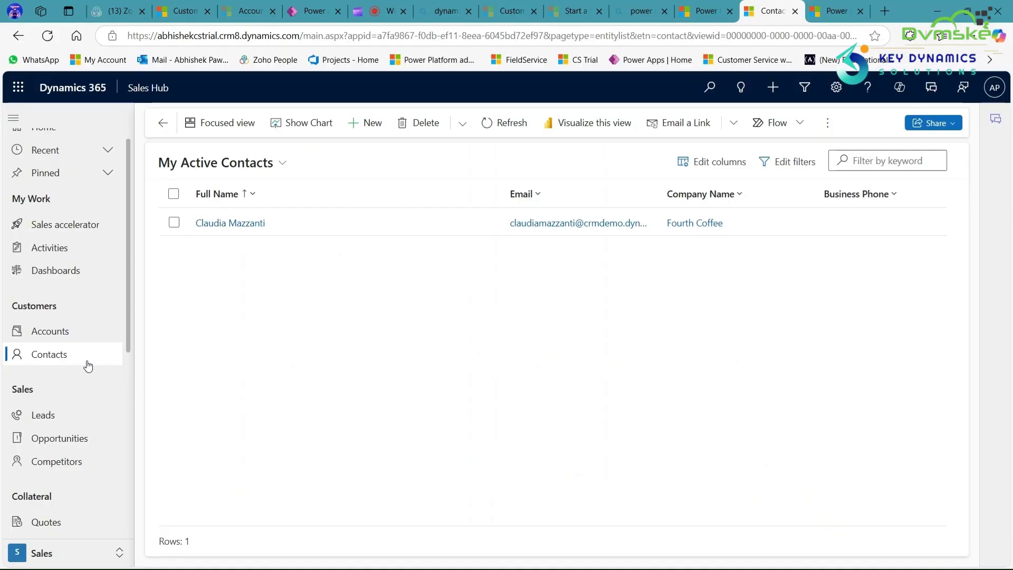
{"action": "left_click", "coordinate": [363, 127]}
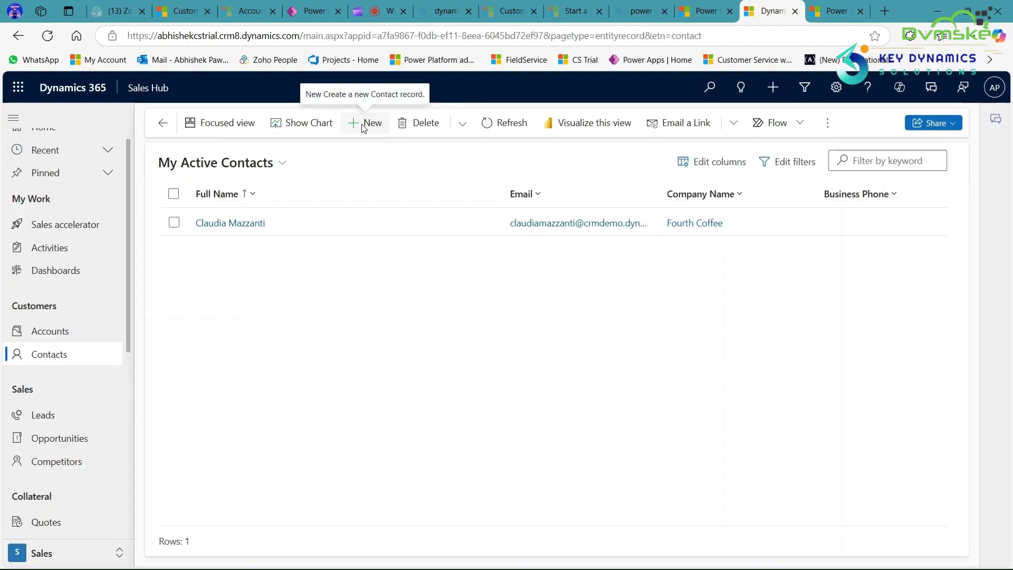
{"action": "scroll", "coordinate": [318, 354], "scroll_direction": "down", "scroll_amount": 1}
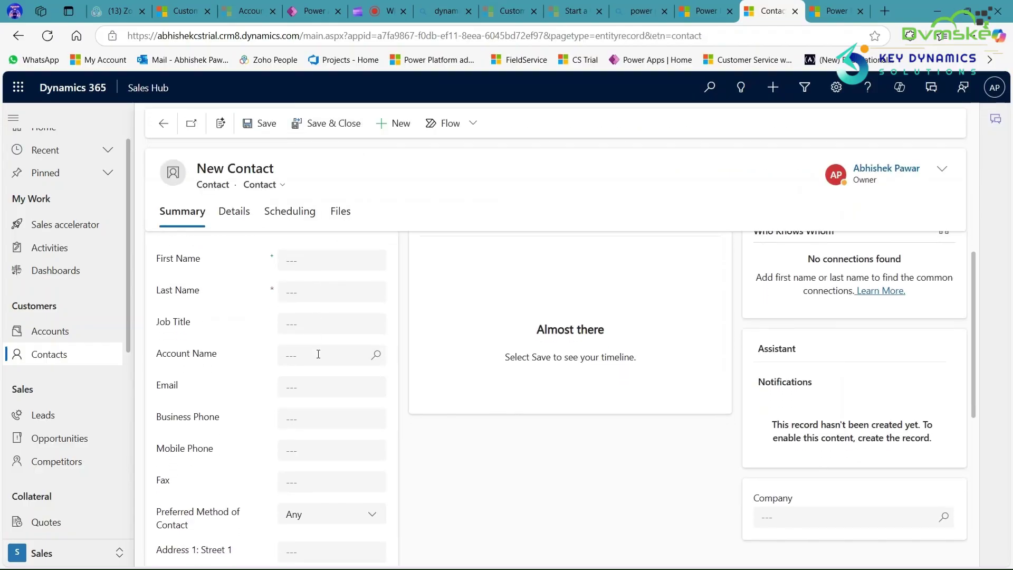
- Open the account quick create form from the new contact's Account Name lookup and review its fields
{"action": "left_click", "coordinate": [318, 351]}
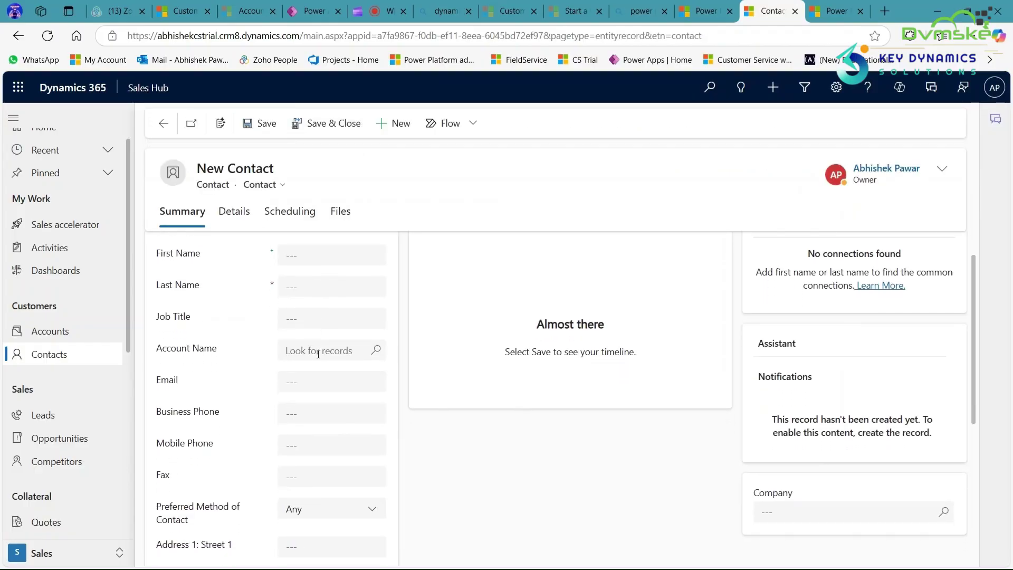
{"action": "left_click", "coordinate": [320, 351]}
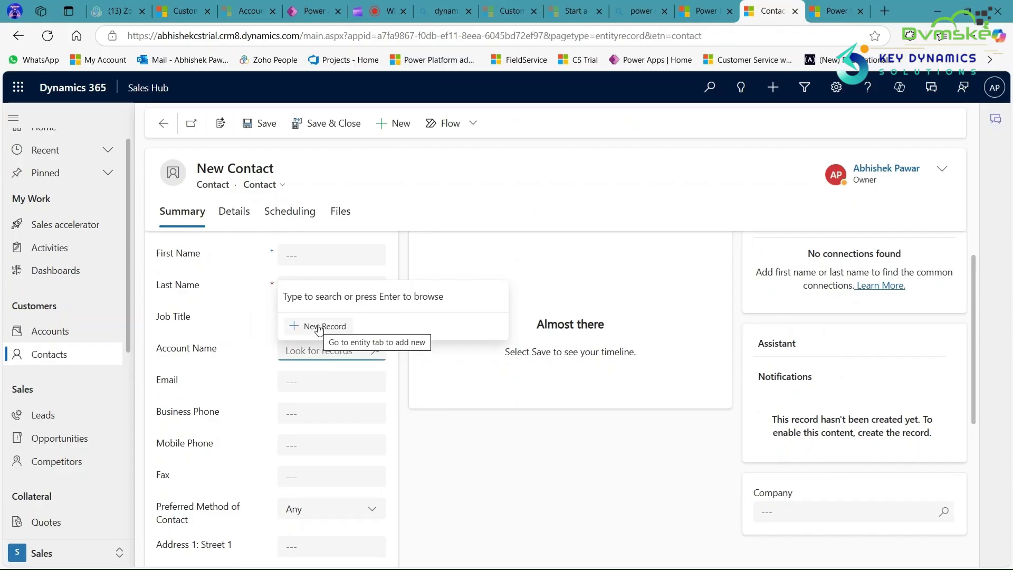
{"action": "left_click", "coordinate": [319, 327]}
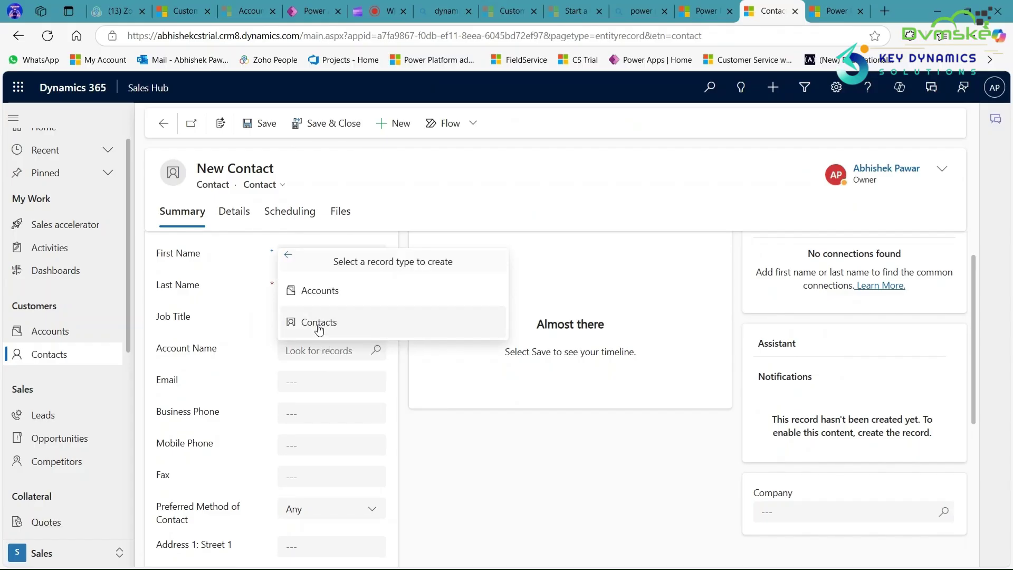
{"action": "left_click", "coordinate": [320, 291]}
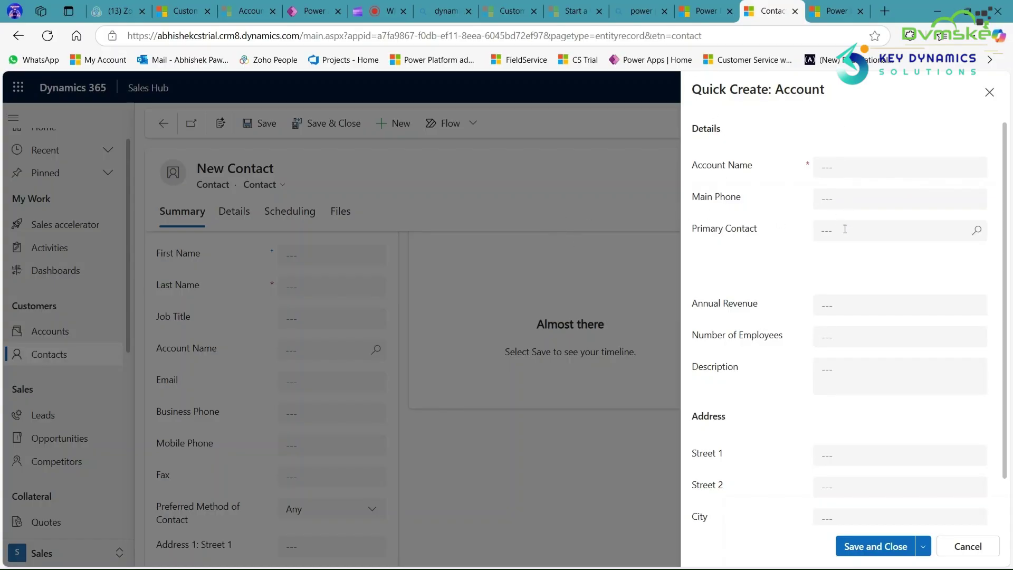
{"action": "scroll", "coordinate": [730, 242], "scroll_direction": "down", "scroll_amount": 1}
{"action": "scroll", "coordinate": [731, 244], "scroll_direction": "up", "scroll_amount": 1}
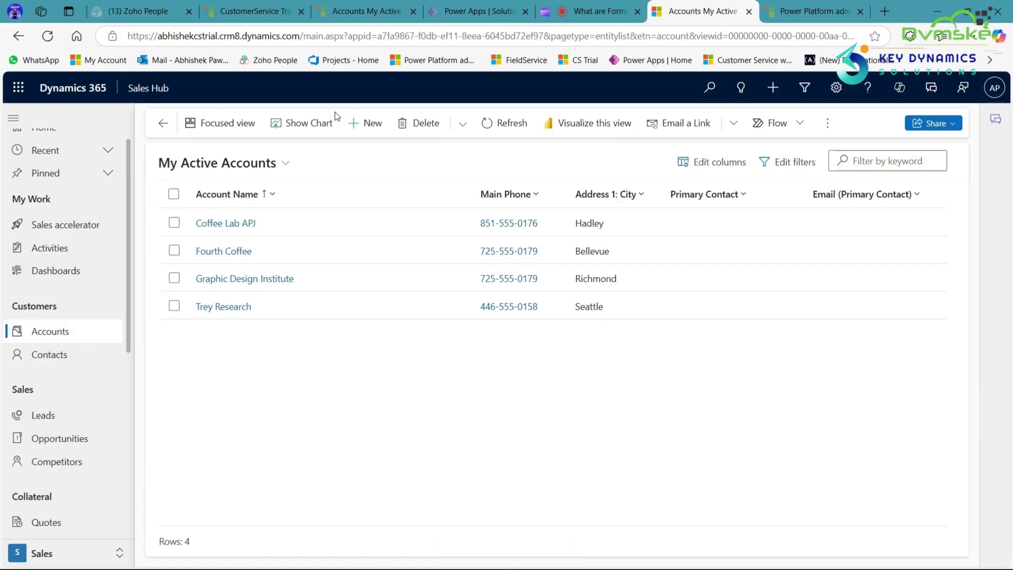
- Start a new account and pick the existing contact as its Primary Contact to view the contact's quick view details
{"action": "left_click", "coordinate": [364, 125]}
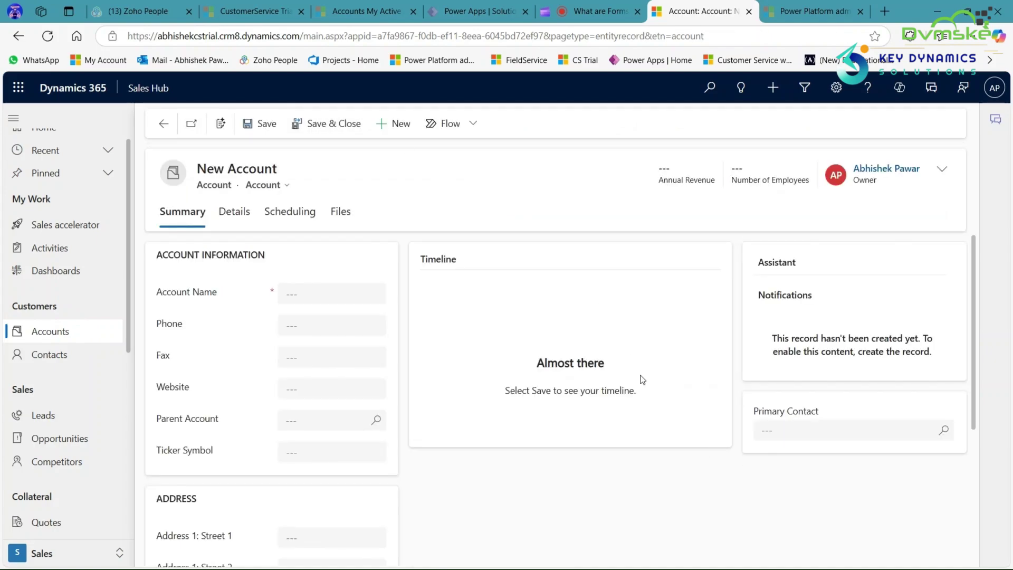
{"action": "left_click", "coordinate": [796, 432]}
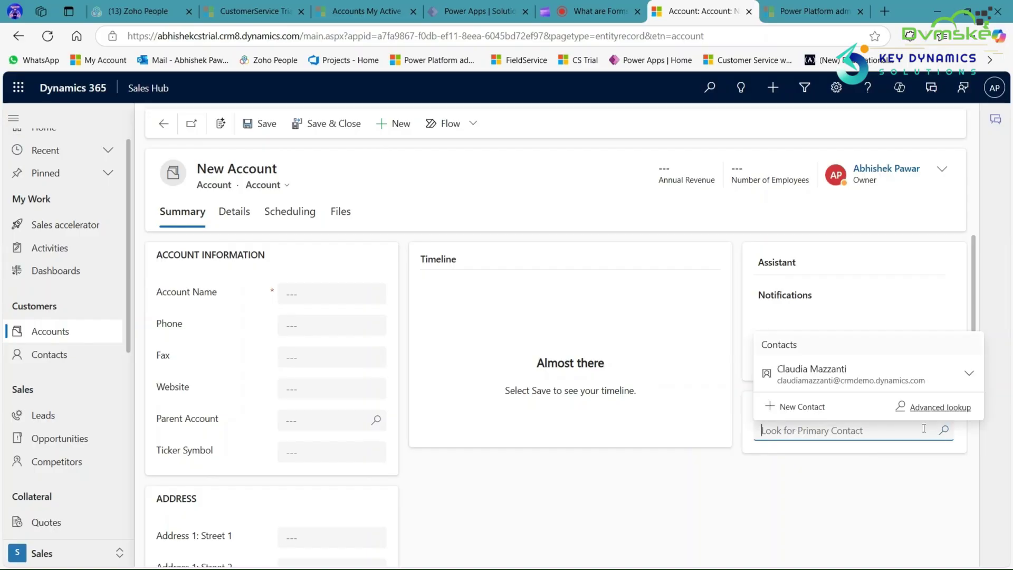
{"action": "left_click", "coordinate": [839, 375]}
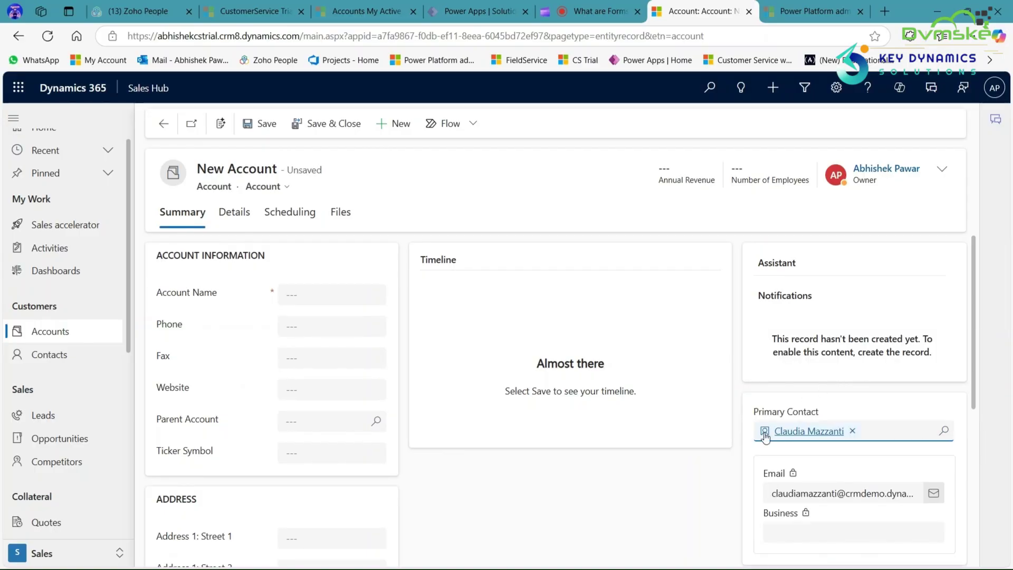
{"action": "scroll", "coordinate": [750, 461], "scroll_direction": "down", "scroll_amount": 1}
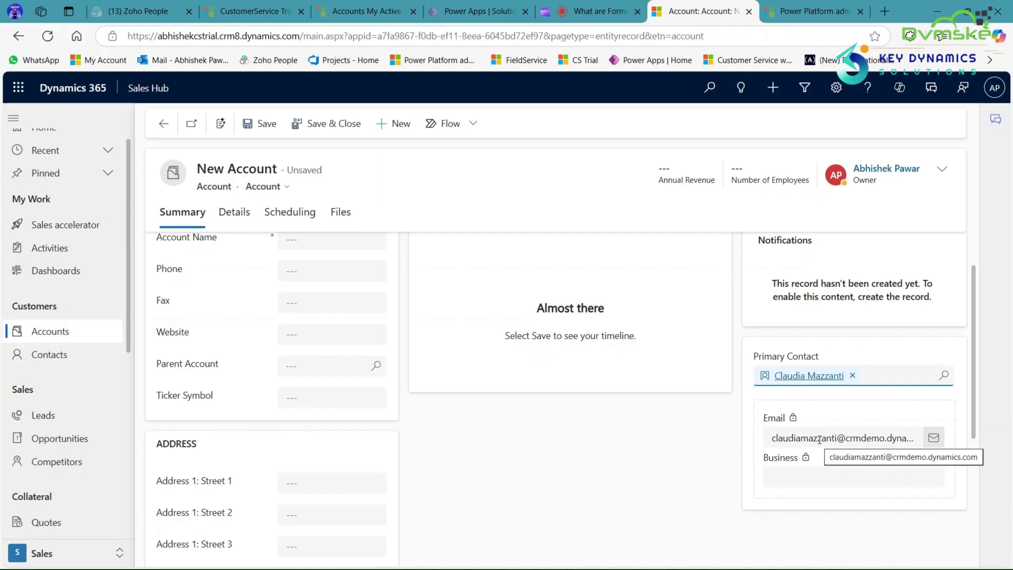
{"action": "mouse_move", "coordinate": [807, 376]}
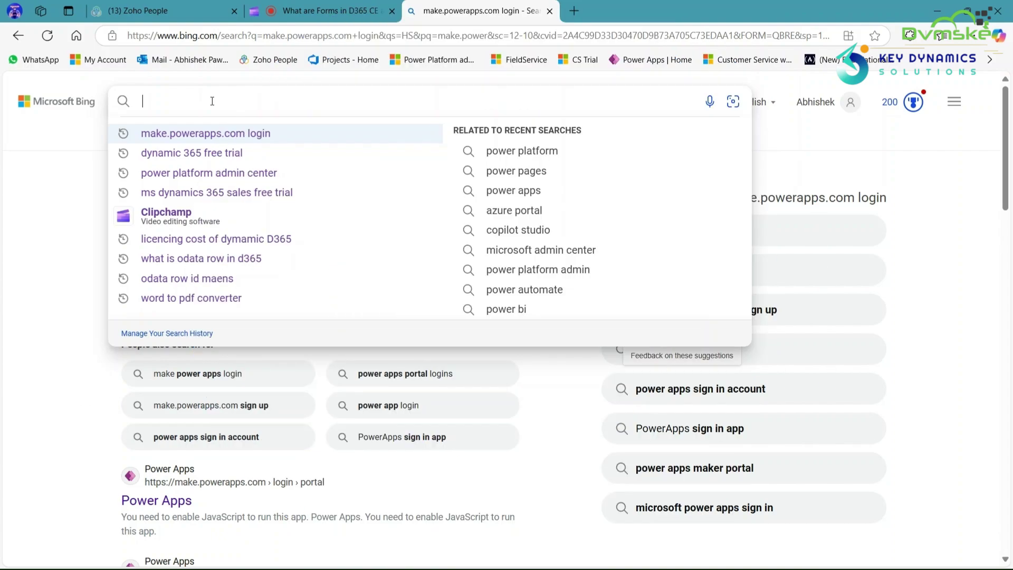
- Search the web for "make.powerapps.com login" and open the Power Apps maker portal
{"action": "type", "text": "make.powerapps.com login"}
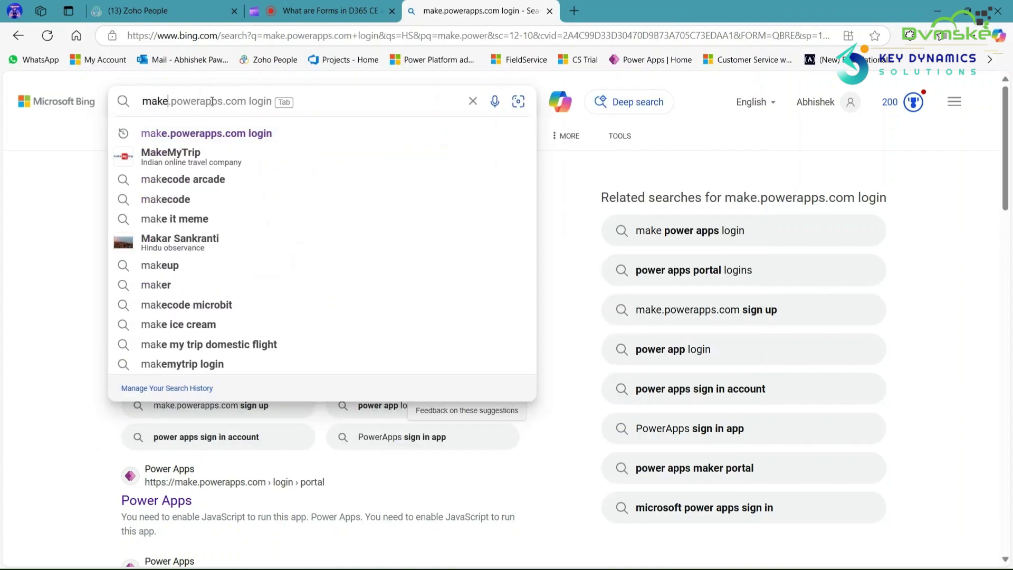
{"action": "left_click", "coordinate": [223, 136]}
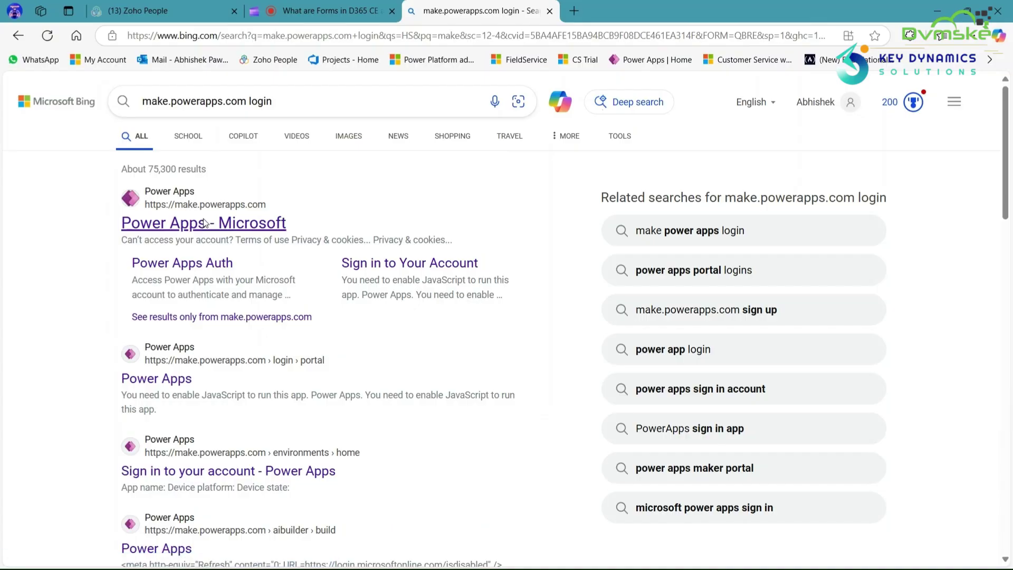
{"action": "left_click", "coordinate": [206, 223]}
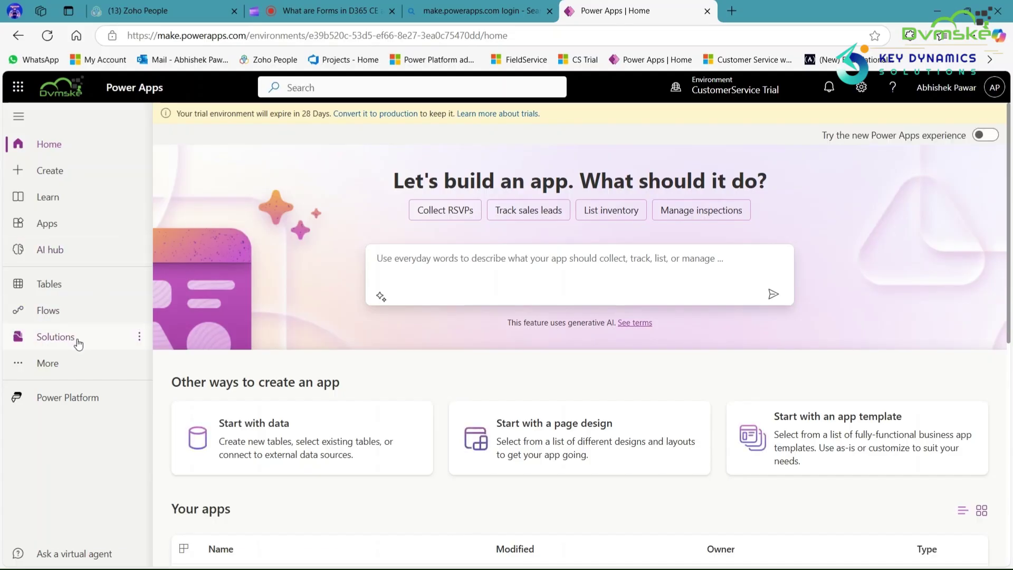
- Go to the Solutions page and check which environment is selected
{"action": "left_click", "coordinate": [78, 344]}
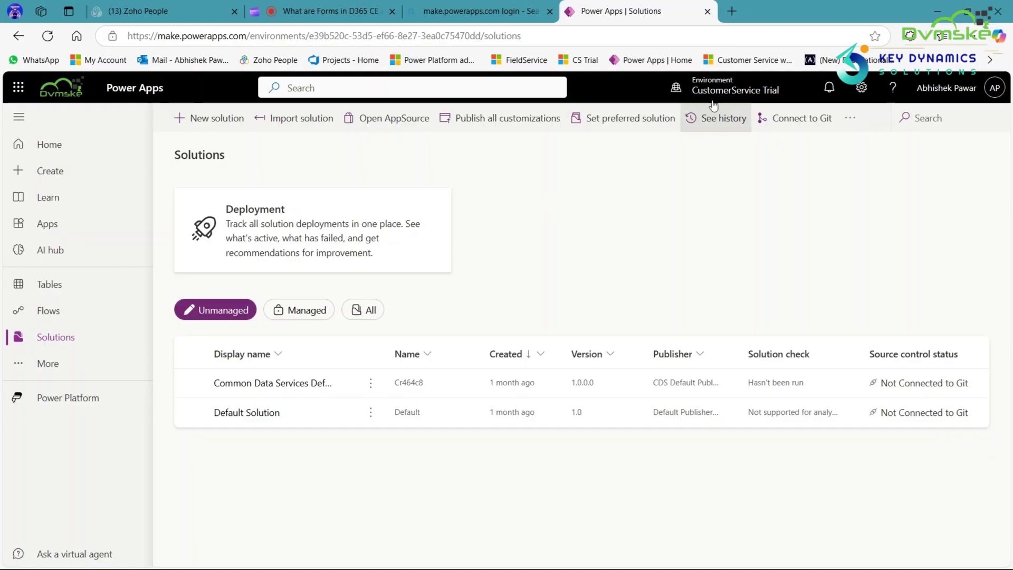
{"action": "left_click", "coordinate": [731, 95]}
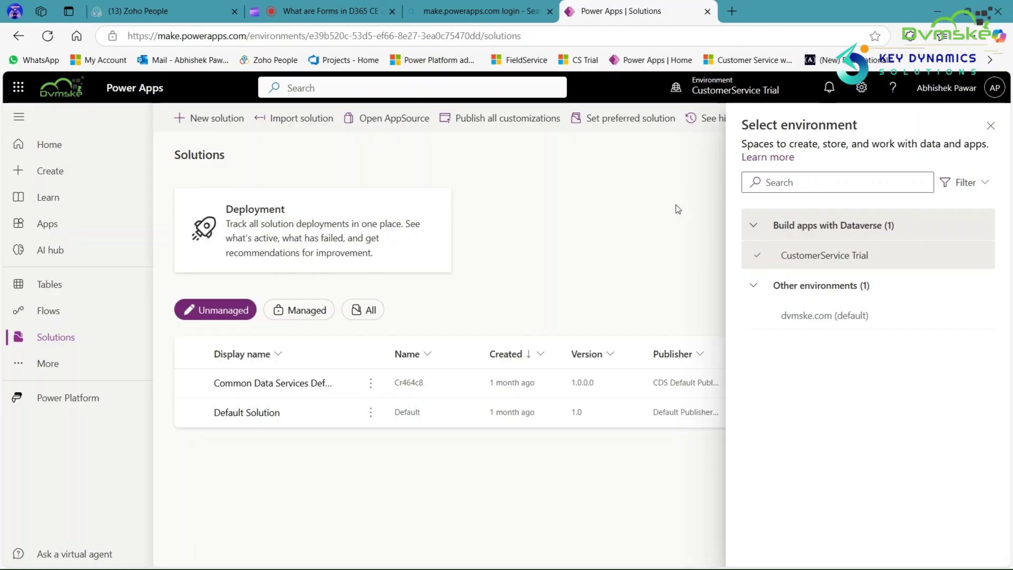
{"action": "left_click", "coordinate": [990, 125]}
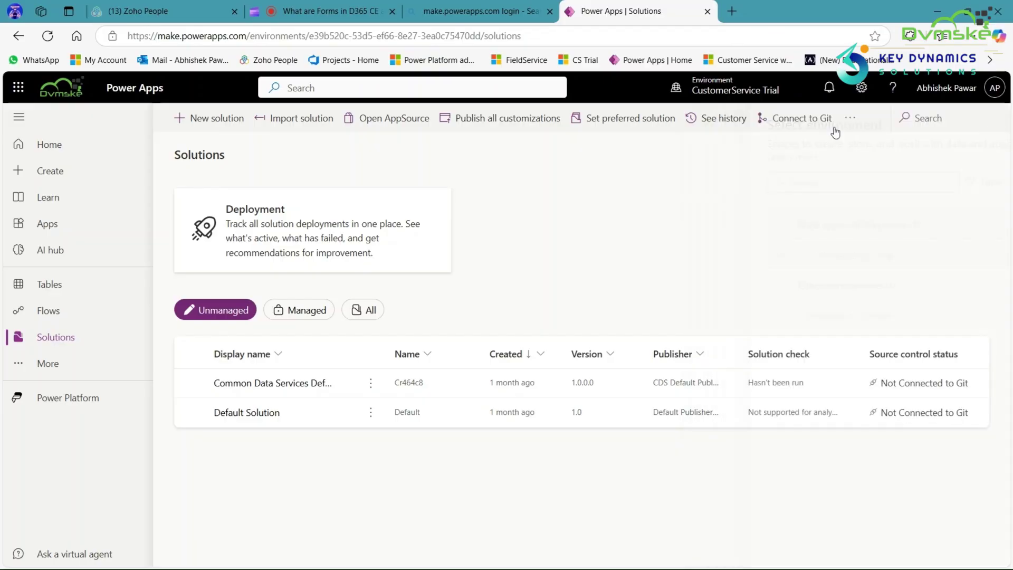
- Create a preferred solution named "Demo solution" with the default publisher for org8cb2dfca
{"action": "left_click", "coordinate": [218, 119]}
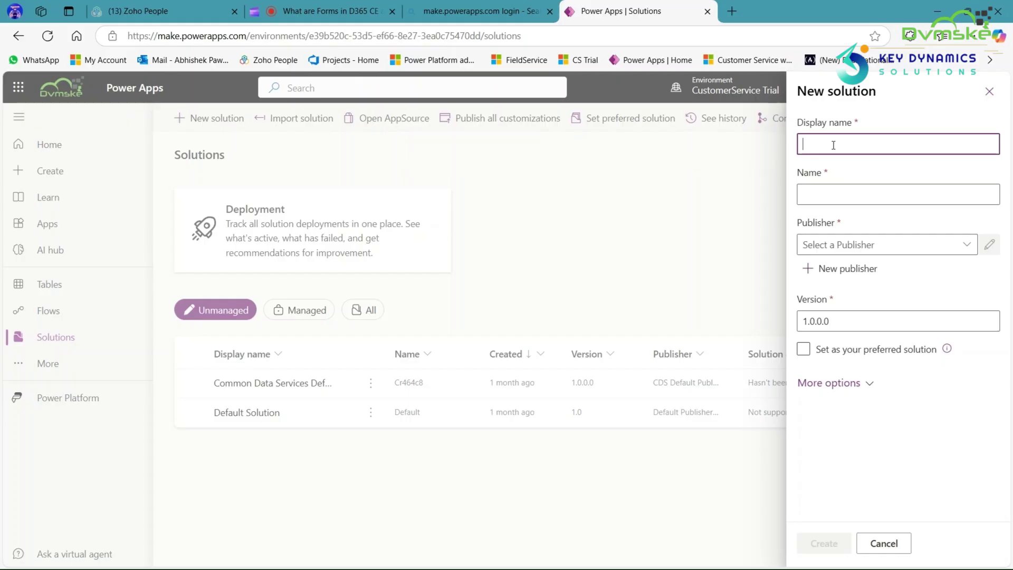
{"action": "type", "text": "Demo solut"}
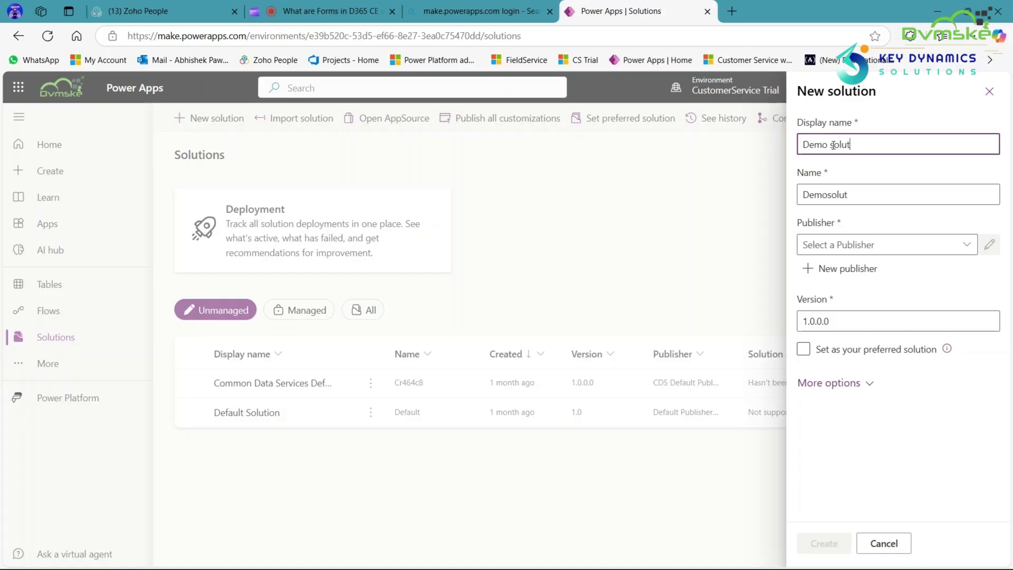
{"action": "type", "text": "ion"}
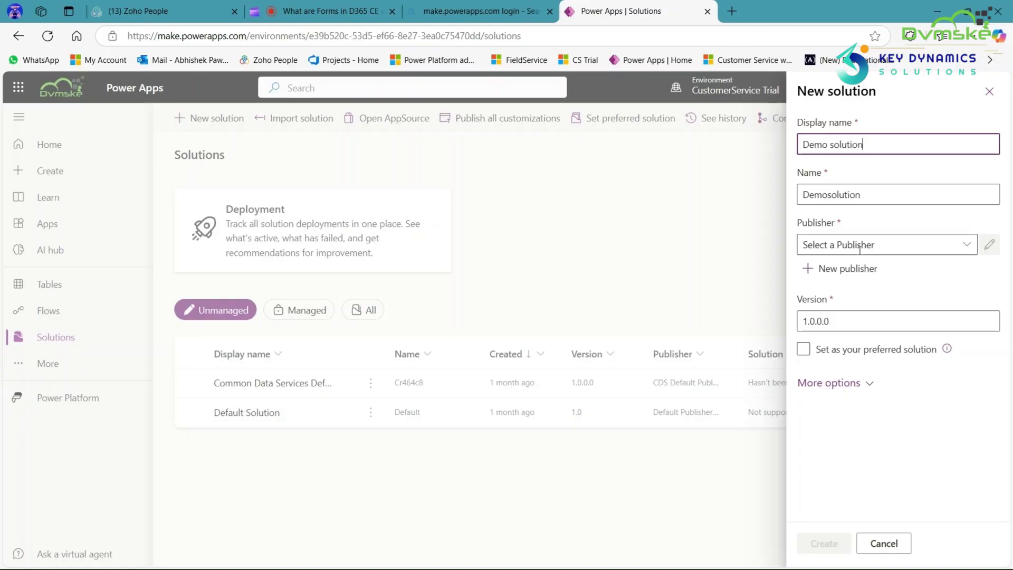
{"action": "left_click", "coordinate": [966, 244]}
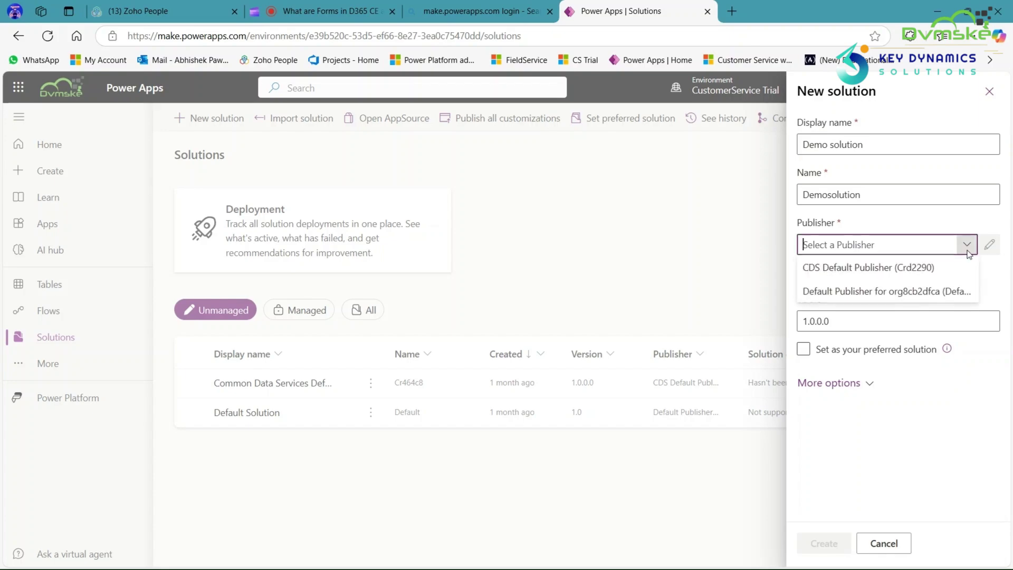
{"action": "left_click", "coordinate": [905, 290]}
{"action": "left_click", "coordinate": [806, 358]}
{"action": "left_click", "coordinate": [822, 543]}
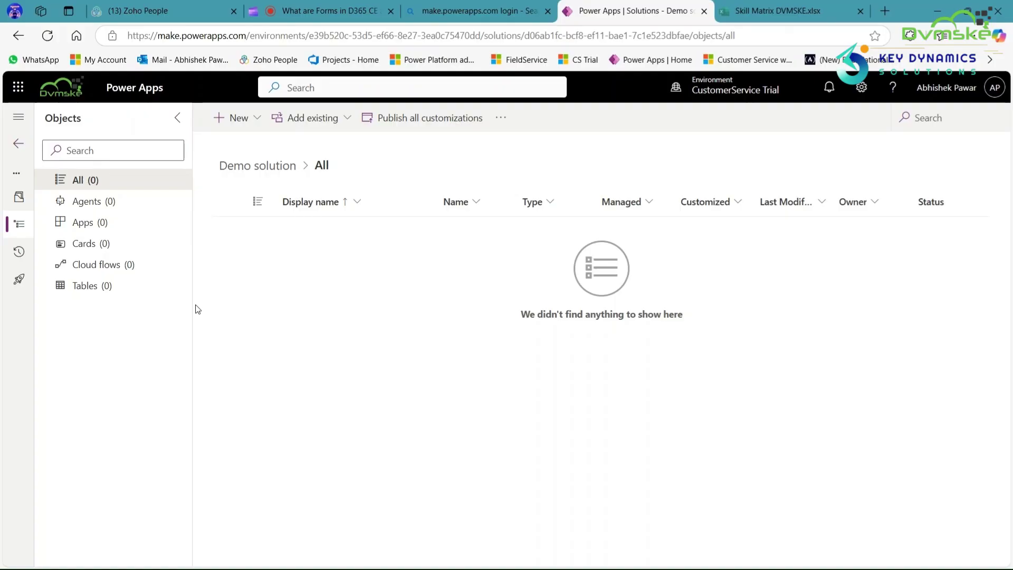
- Start adding existing tables to the Demo solution and select the Account table
{"action": "left_click", "coordinate": [95, 287]}
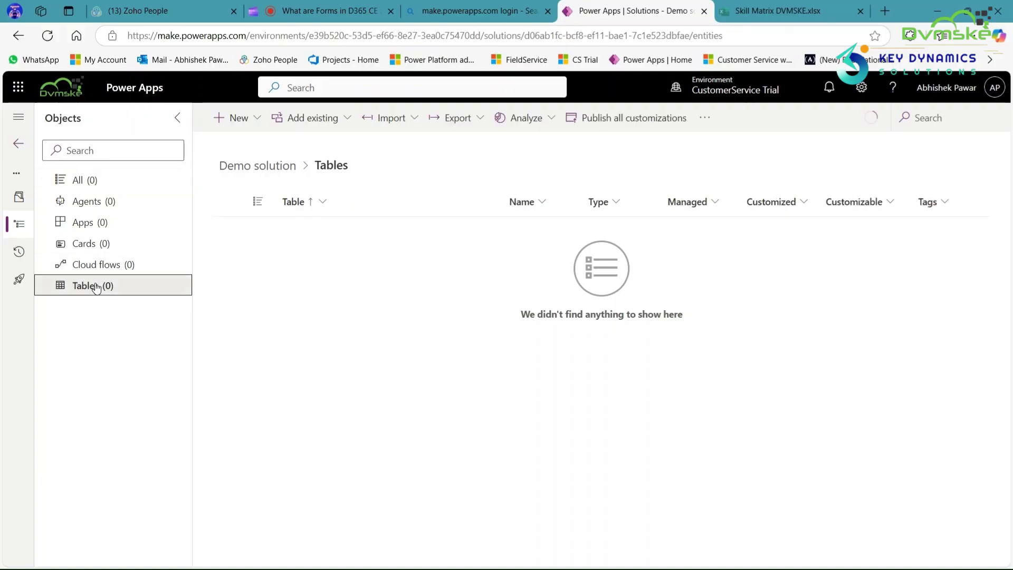
{"action": "left_click", "coordinate": [344, 118]}
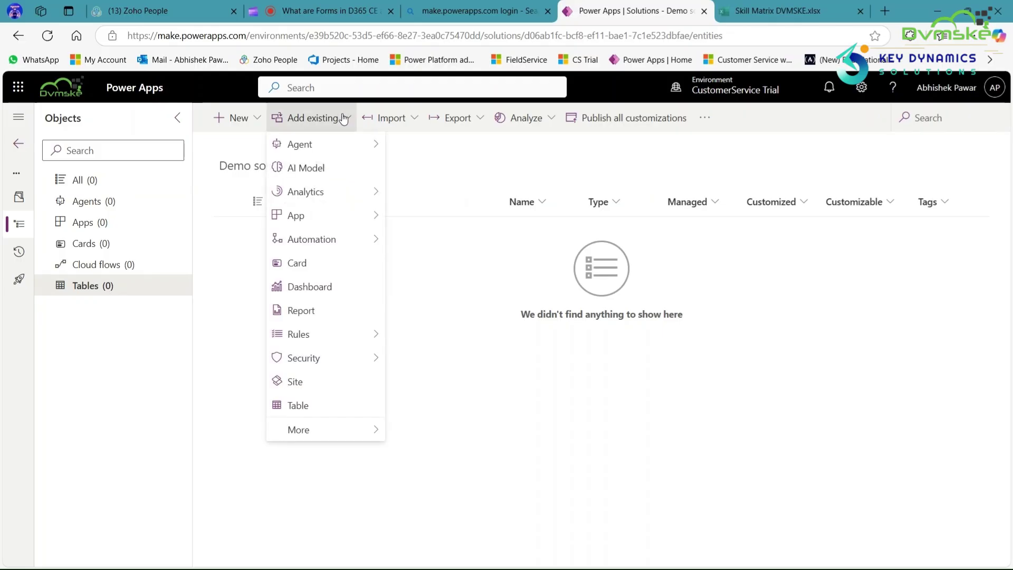
{"action": "left_click", "coordinate": [344, 404]}
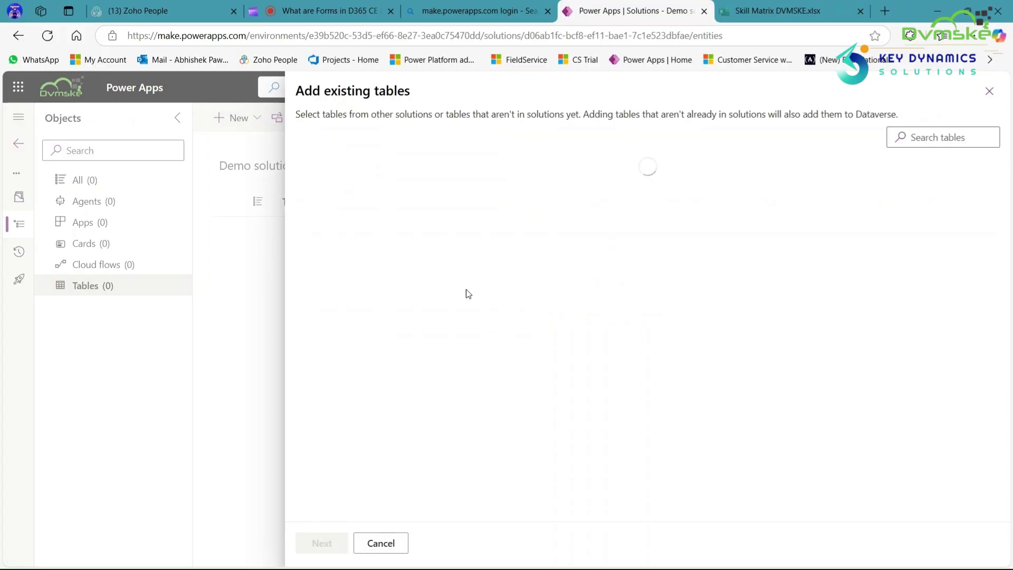
{"action": "left_click", "coordinate": [926, 136]}
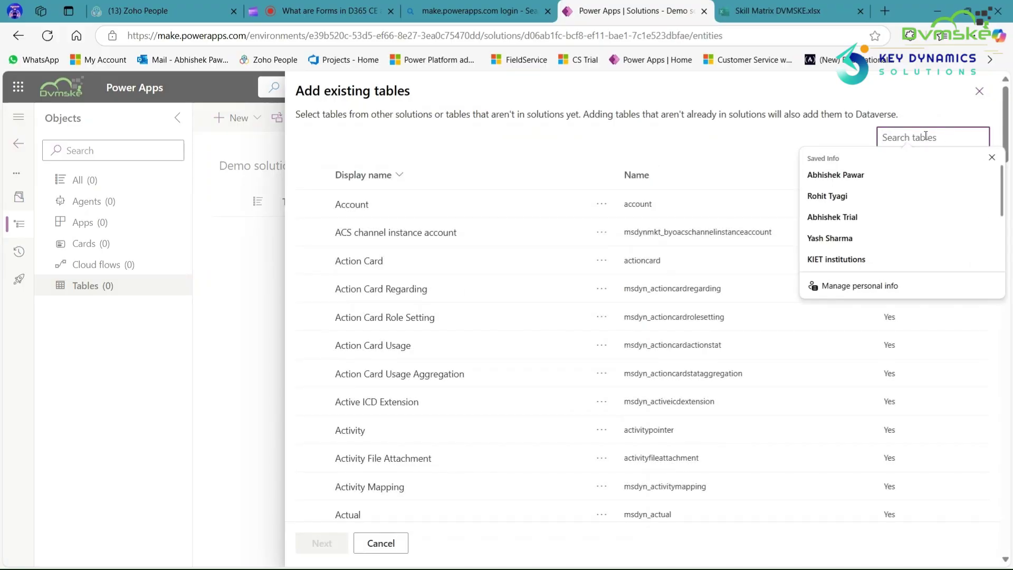
{"action": "type", "text": "A"}
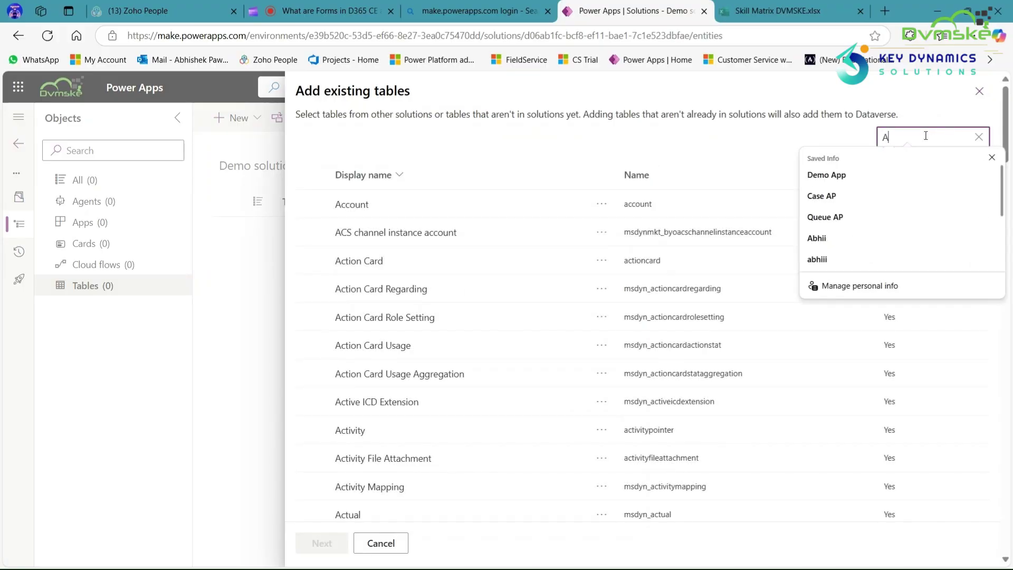
{"action": "type", "text": "ccoun"}
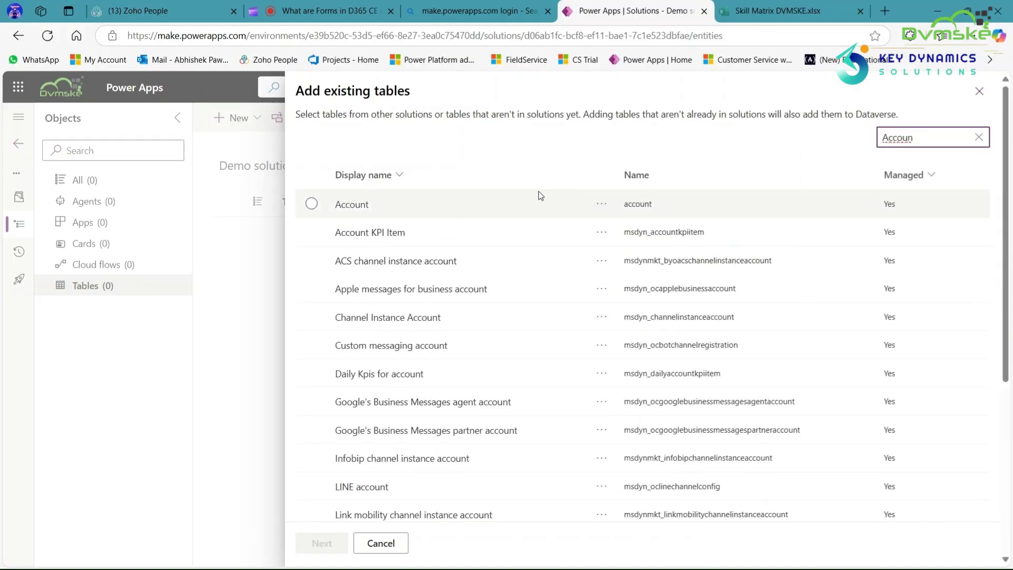
{"action": "left_click", "coordinate": [312, 204]}
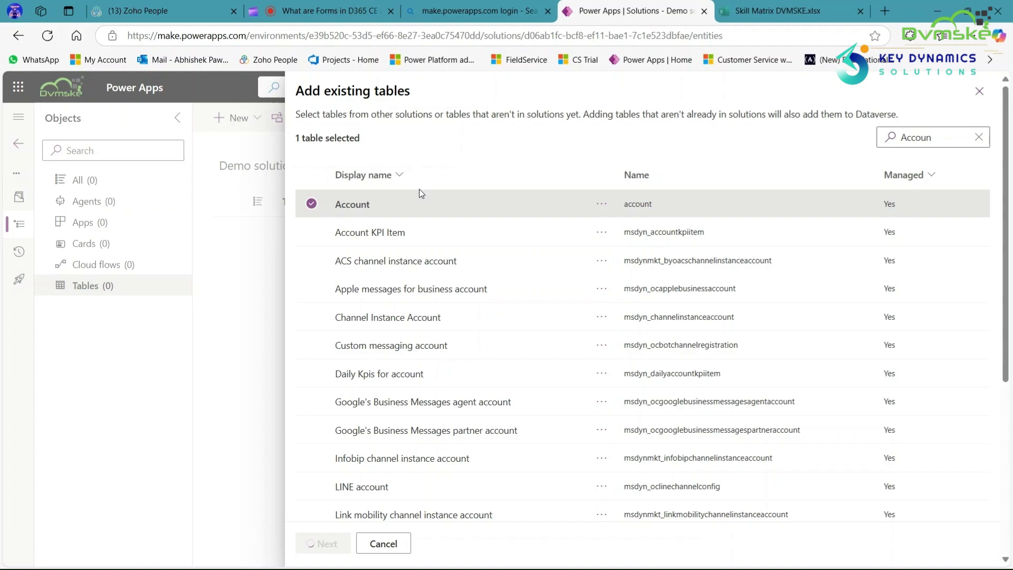
- Search the existing tables for "contact" and add the Contact table to the selection
{"action": "left_click", "coordinate": [946, 137]}
{"action": "key", "text": "BackSpace"}
{"action": "key", "text": "BackSpace"}
{"action": "key", "text": "BackSpace"}
{"action": "key", "text": "BackSpace"}
{"action": "type", "text": "contact"}
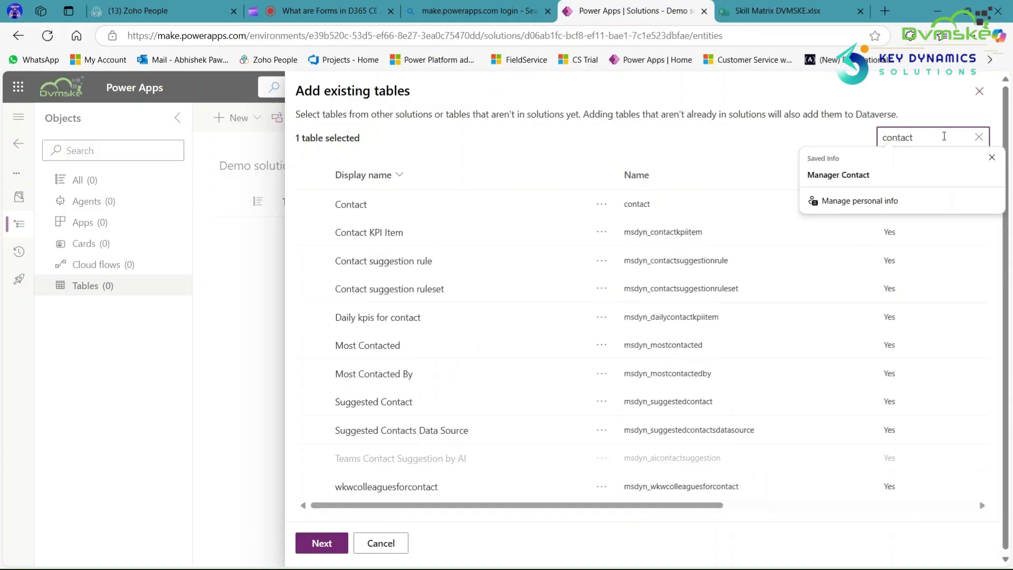
{"action": "left_click", "coordinate": [311, 204]}
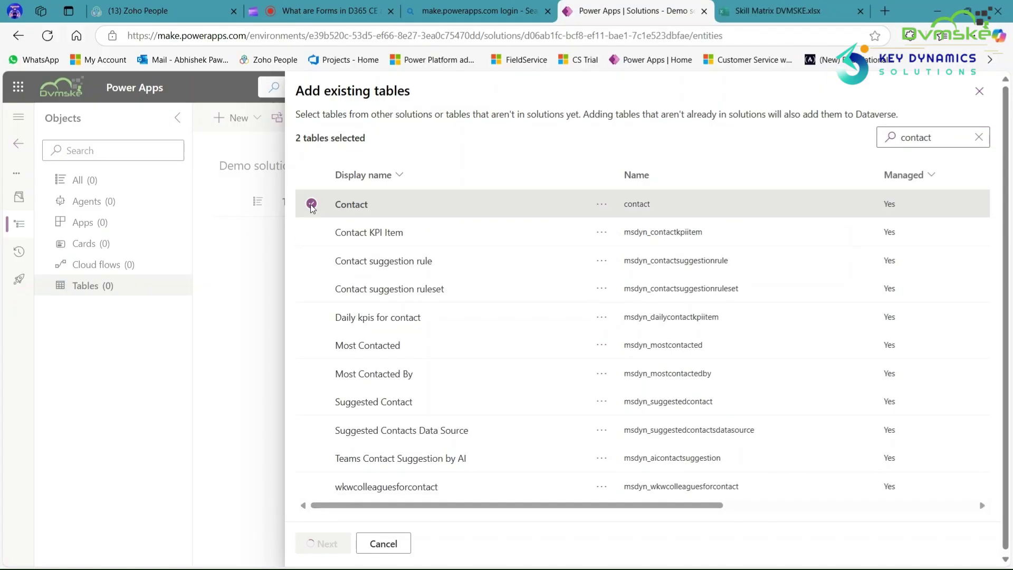
- Include all objects for both the Account and Contact tables and add them to the solution
{"action": "left_click", "coordinate": [322, 543]}
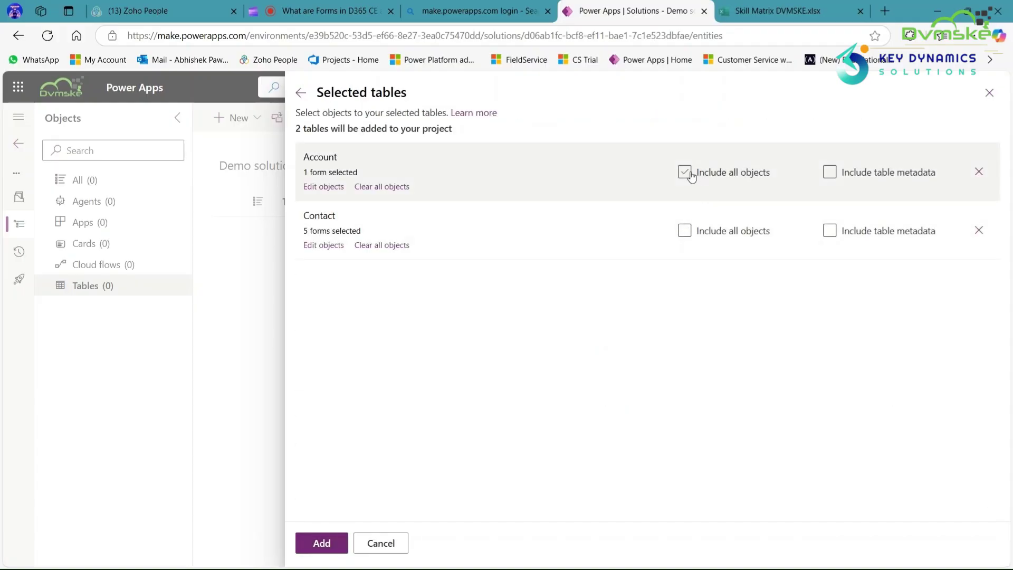
{"action": "left_click", "coordinate": [684, 172]}
{"action": "left_click", "coordinate": [685, 232]}
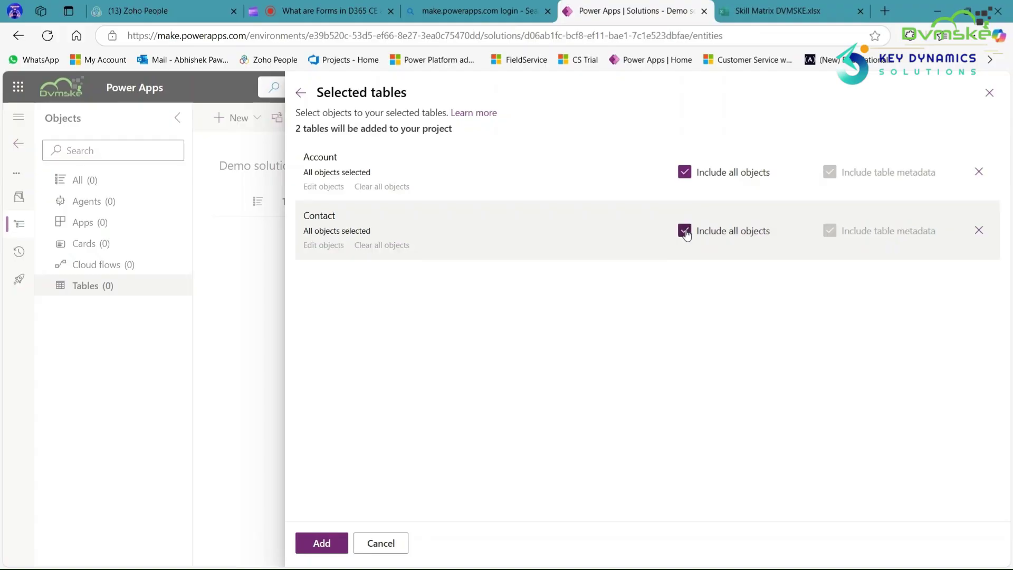
{"action": "left_click", "coordinate": [316, 547]}
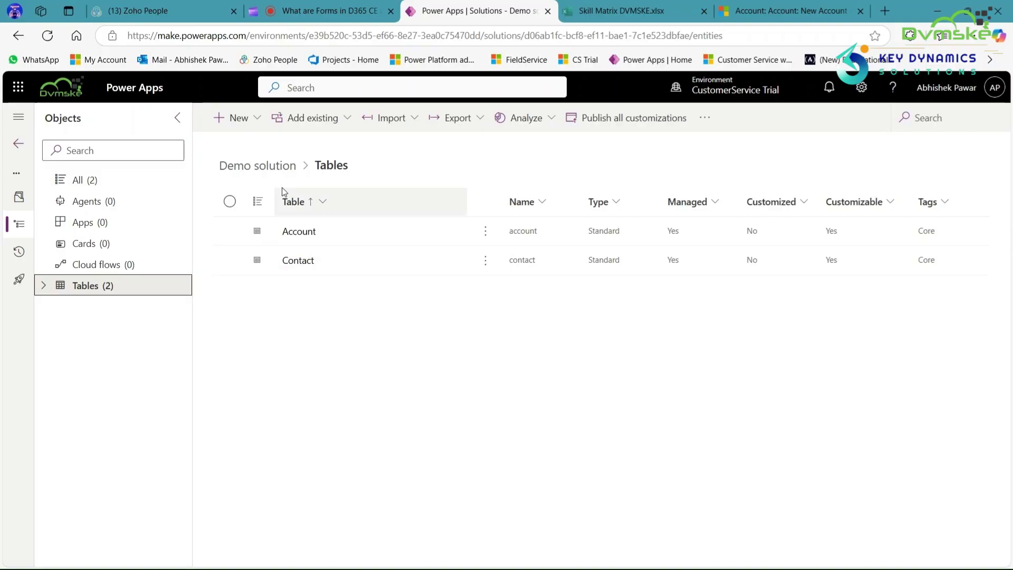
- Create a new main form for the Account table, leaving the form name and description empty
{"action": "left_click", "coordinate": [298, 233]}
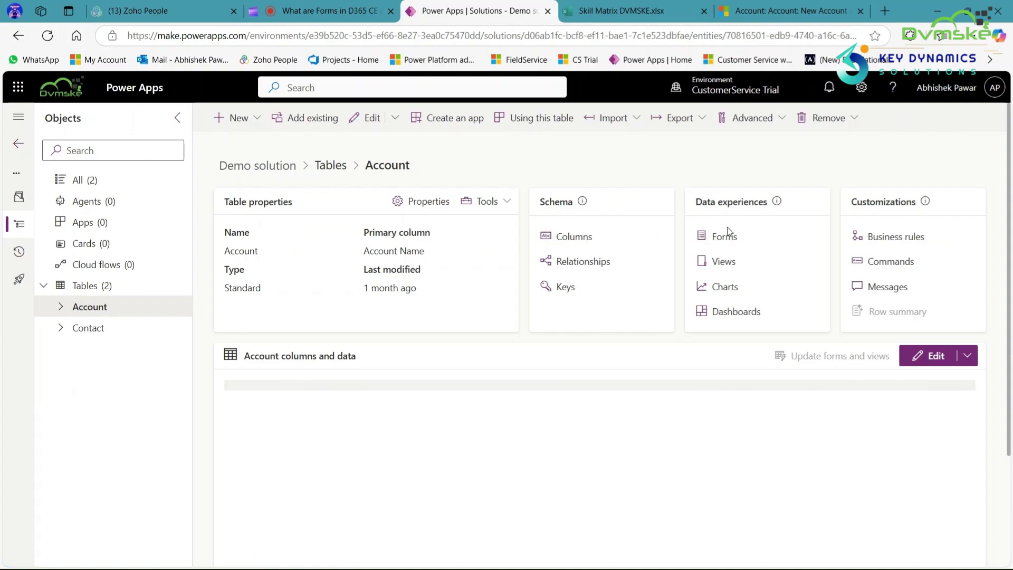
{"action": "left_click", "coordinate": [729, 240]}
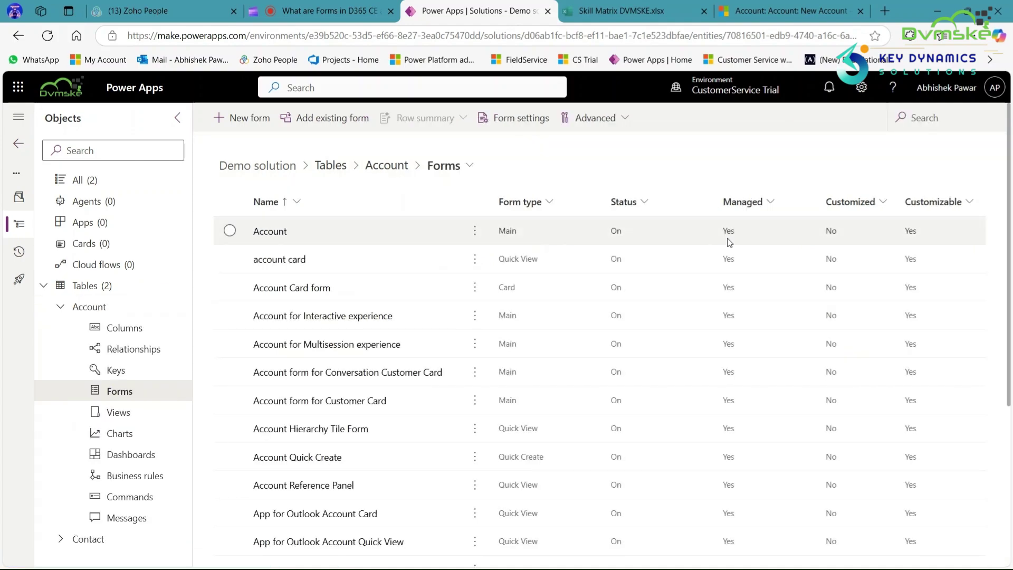
{"action": "left_click", "coordinate": [244, 122]}
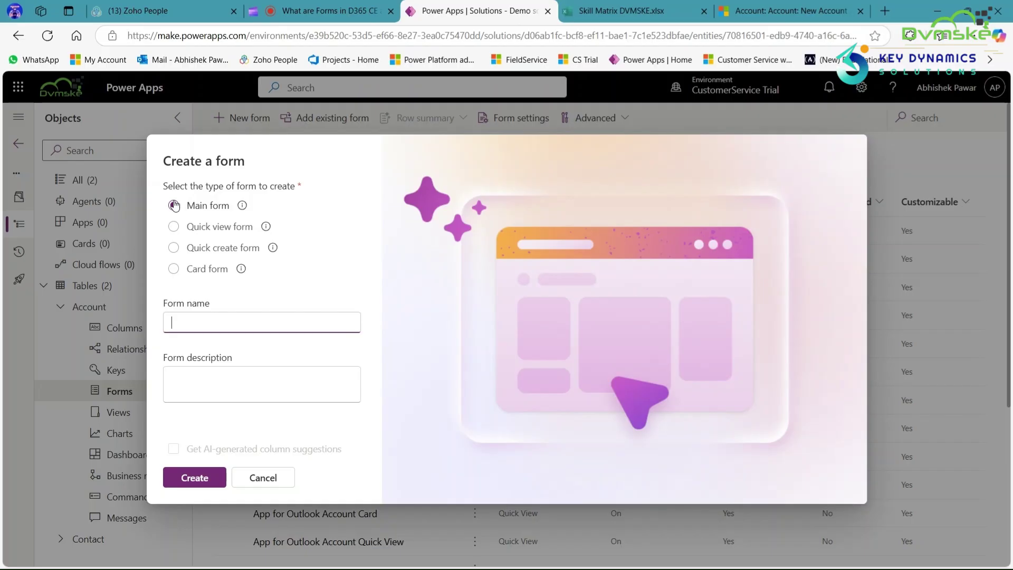
{"action": "left_click", "coordinate": [178, 475]}
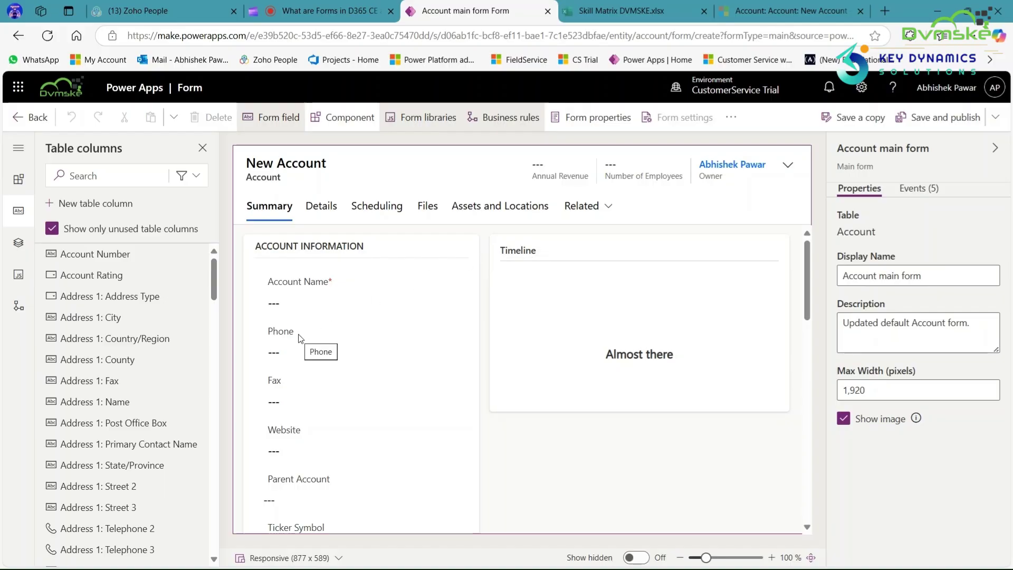
- Add the Account Number column below Account Name on the form and delete the Phone field
{"action": "mouse_move", "coordinate": [119, 259]}
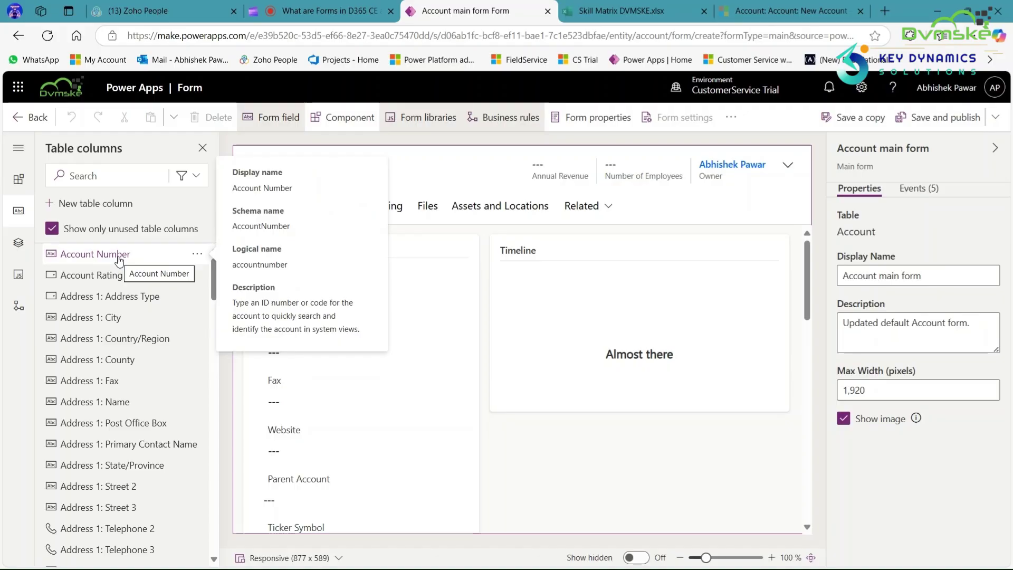
{"action": "left_click_drag", "start_coordinate": [119, 259], "coordinate": [262, 310]}
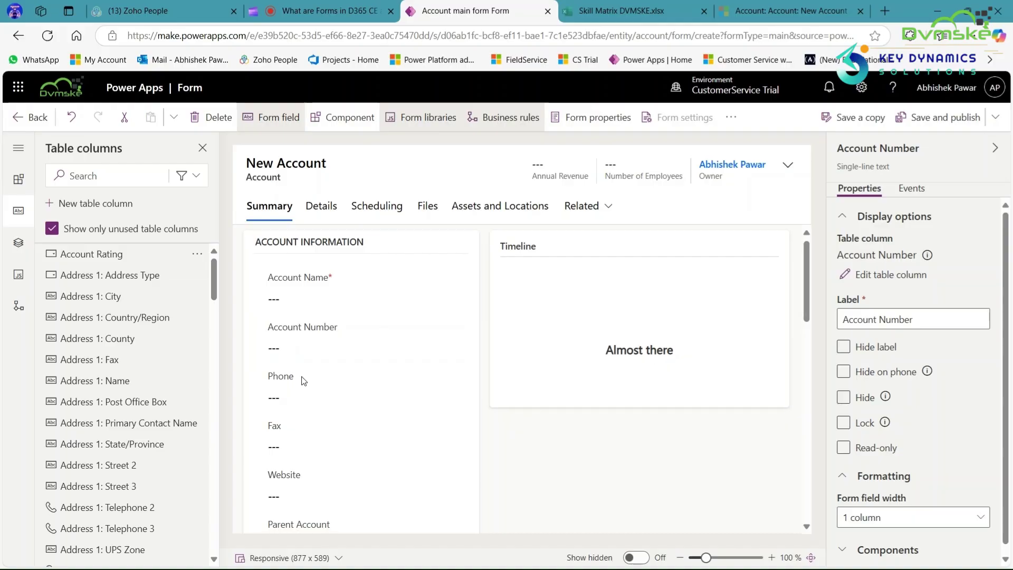
{"action": "left_click", "coordinate": [292, 387]}
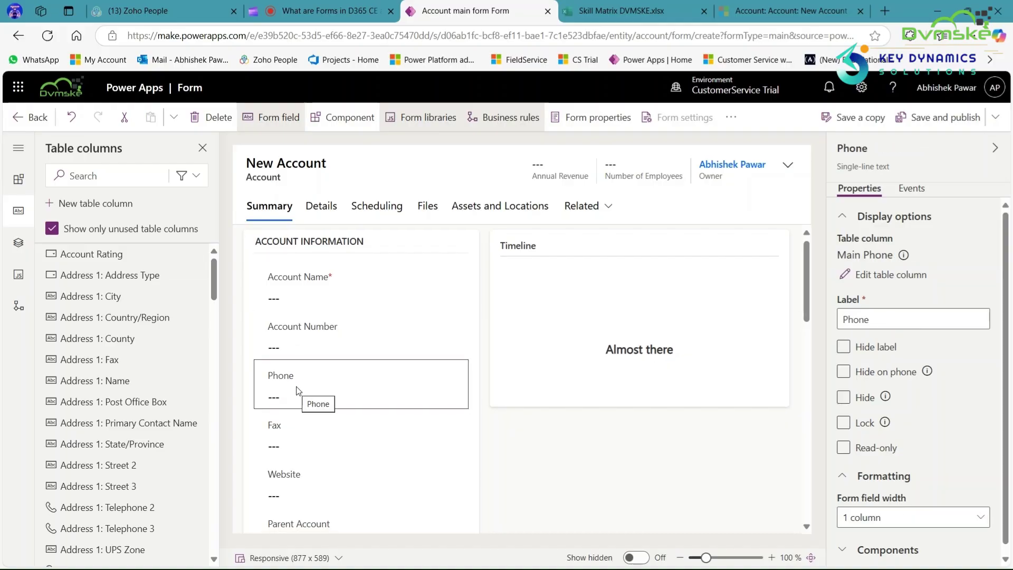
{"action": "left_click", "coordinate": [210, 118]}
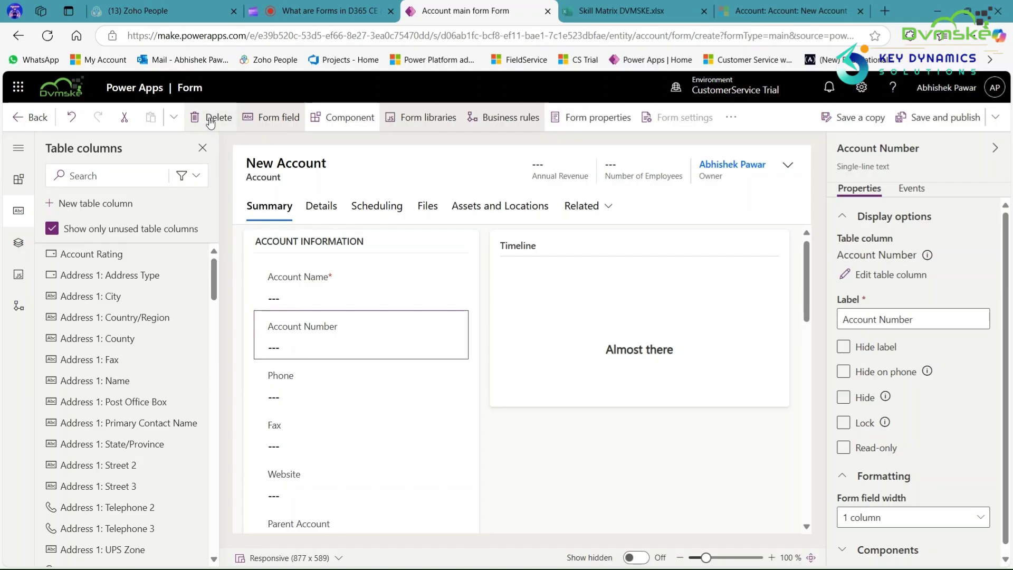
- Look over the Summary tab's fields, and save and publish the Account main form
{"action": "scroll", "coordinate": [305, 404], "scroll_direction": "down", "scroll_amount": 3}
{"action": "scroll", "coordinate": [305, 404], "scroll_direction": "up", "scroll_amount": 3}
{"action": "scroll", "coordinate": [305, 404], "scroll_direction": "down", "scroll_amount": 1}
{"action": "scroll", "coordinate": [305, 404], "scroll_direction": "up", "scroll_amount": 1}
{"action": "scroll", "coordinate": [304, 404], "scroll_direction": "down", "scroll_amount": 3}
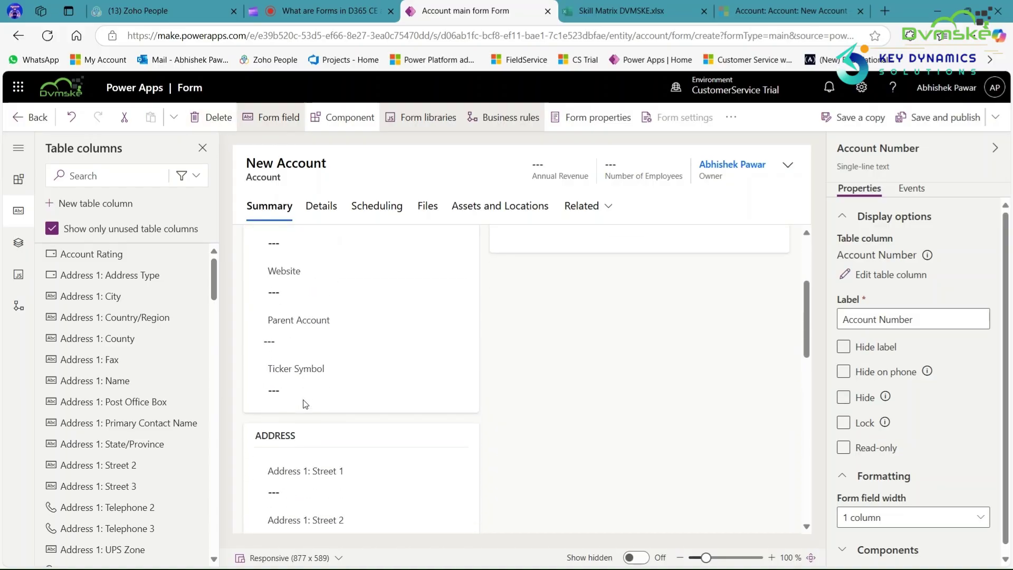
{"action": "scroll", "coordinate": [305, 404], "scroll_direction": "up", "scroll_amount": 3}
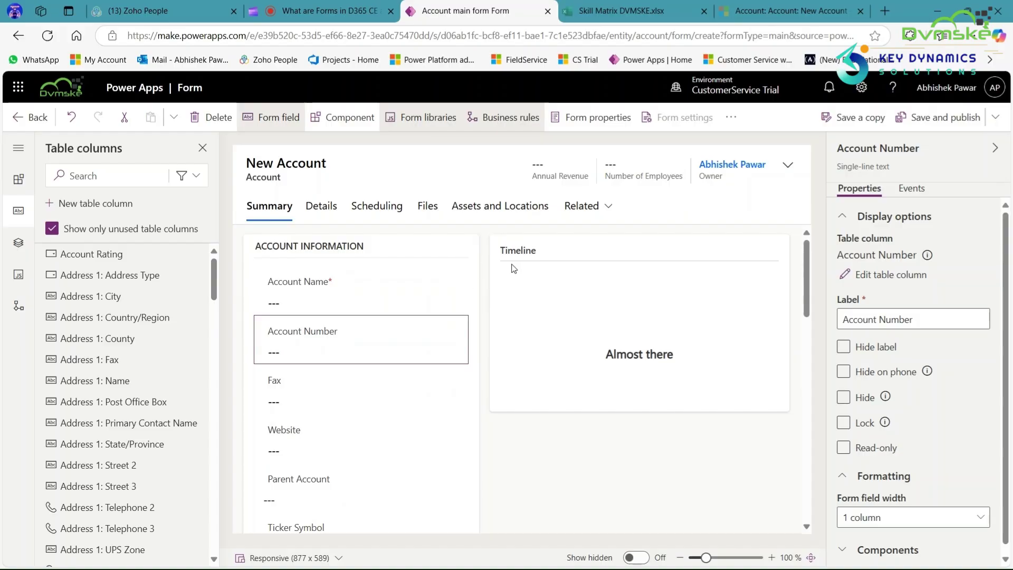
{"action": "left_click", "coordinate": [925, 118]}
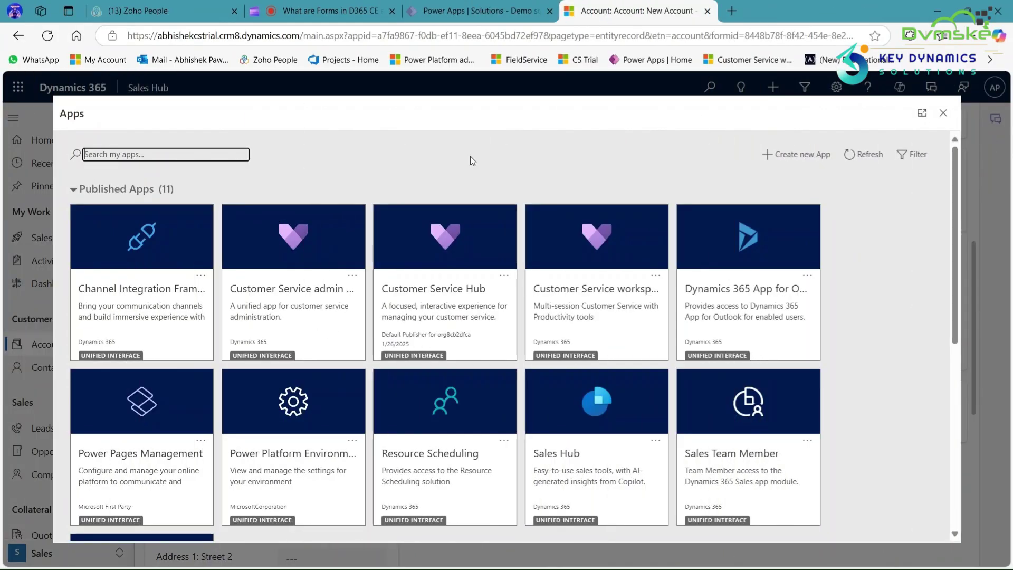
- Switch to Sales Hub, start a new account and display it with the Account main form to examine its fields
{"action": "left_click", "coordinate": [564, 443]}
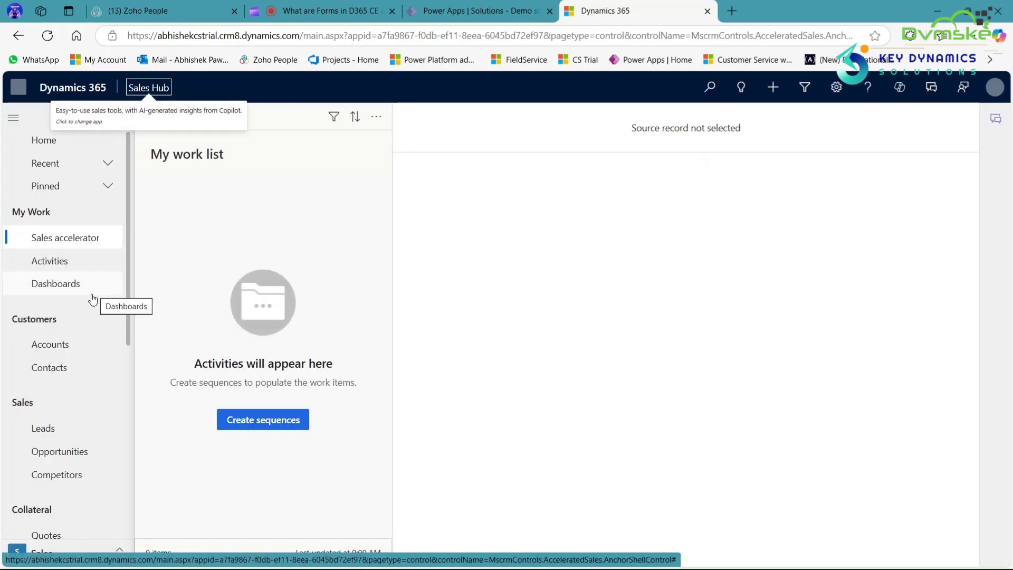
{"action": "left_click", "coordinate": [73, 348]}
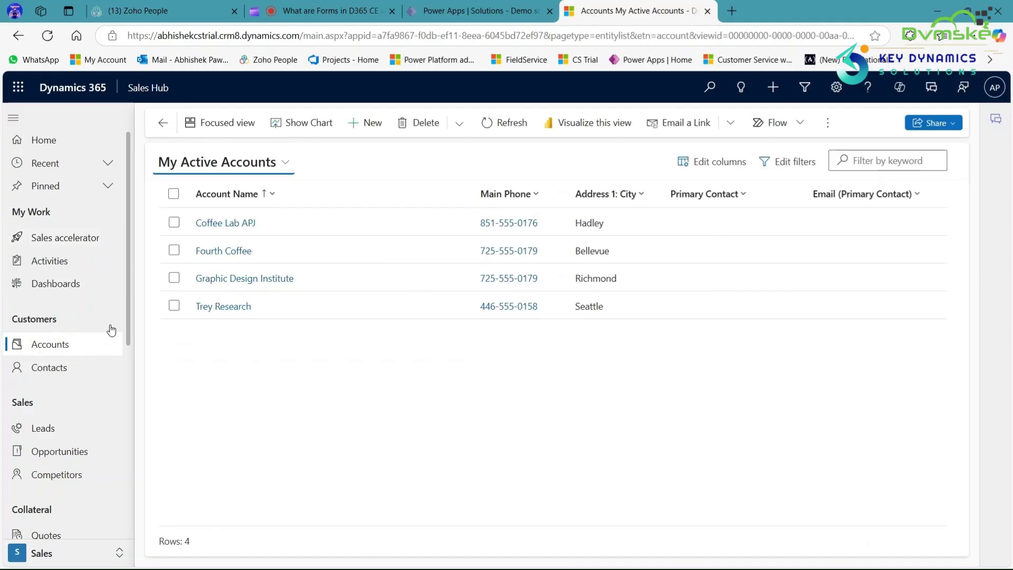
{"action": "left_click", "coordinate": [369, 124]}
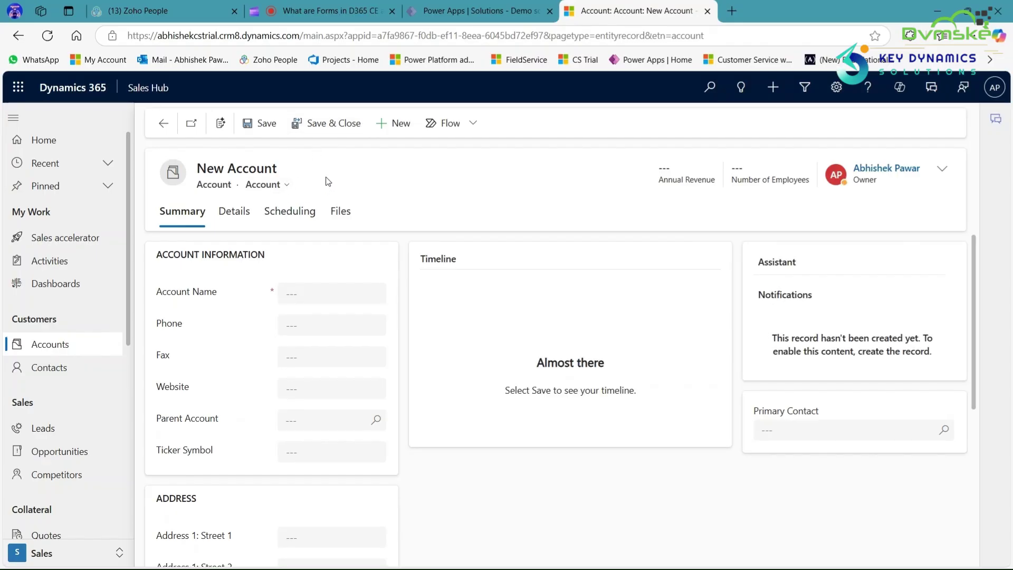
{"action": "left_click", "coordinate": [285, 185]}
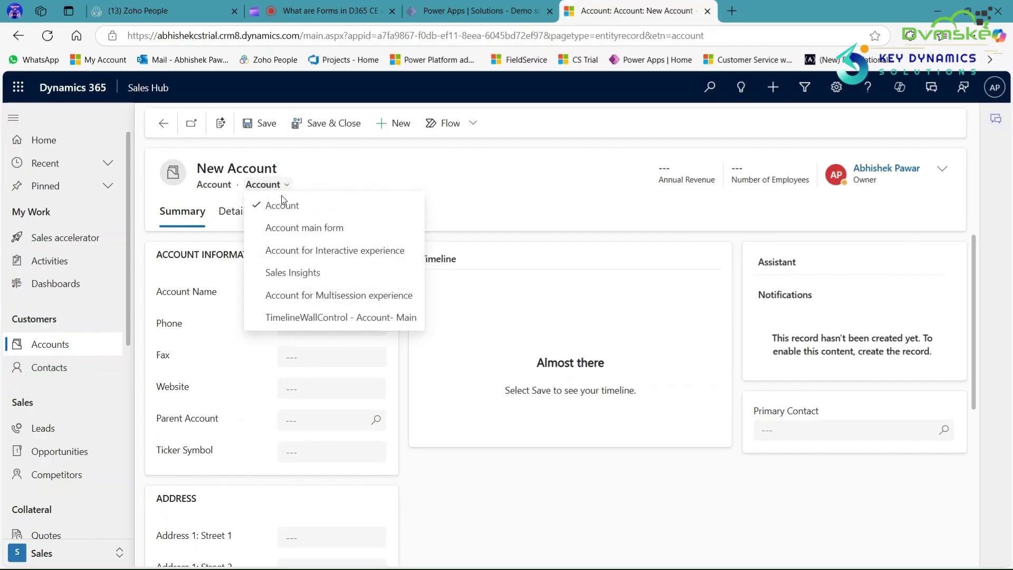
{"action": "left_click", "coordinate": [311, 228]}
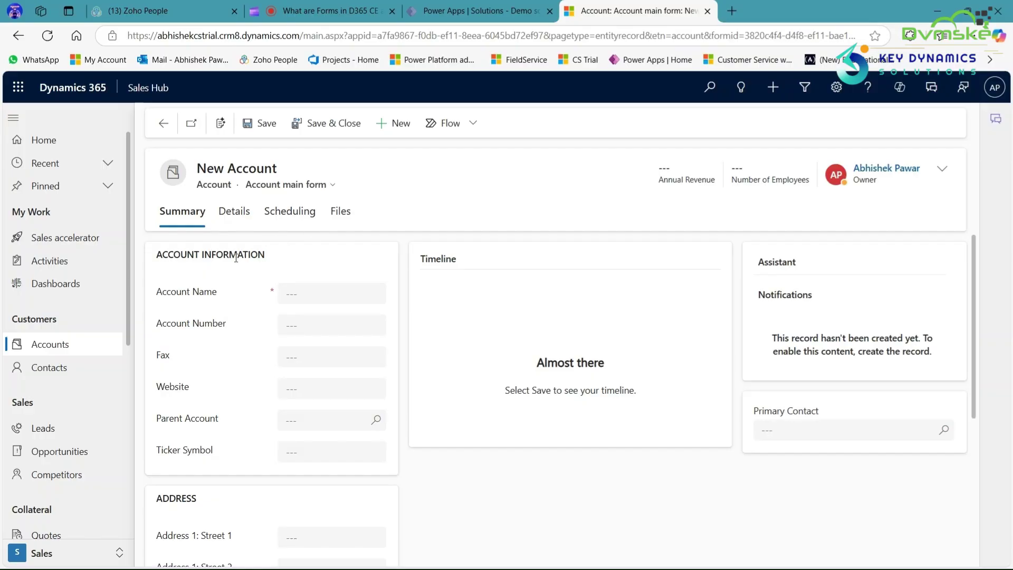
{"action": "scroll", "coordinate": [220, 328], "scroll_direction": "down", "scroll_amount": 1}
{"action": "scroll", "coordinate": [224, 333], "scroll_direction": "up", "scroll_amount": 1}
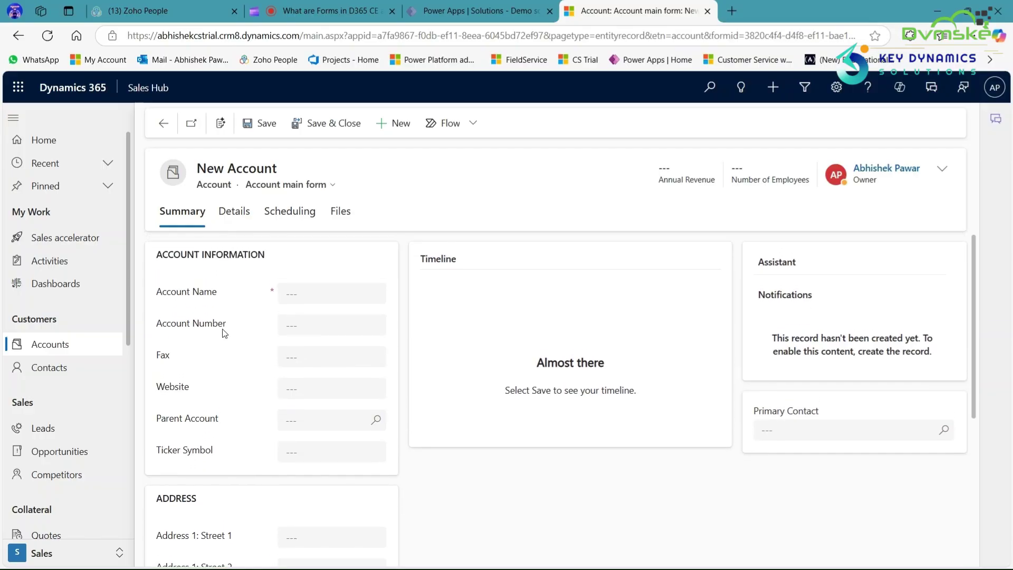
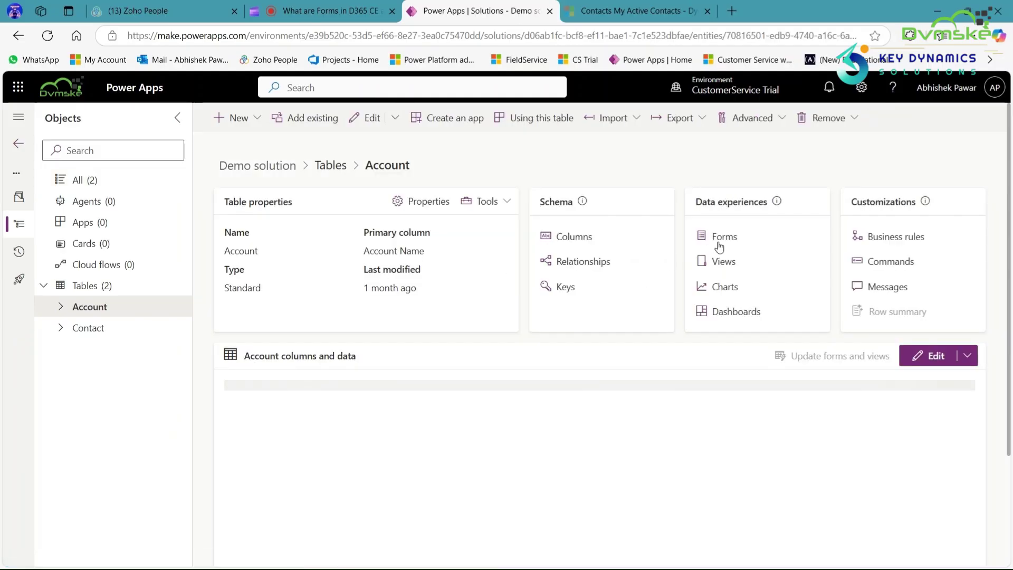
- Create a quick create form for the Account table with AI-generated column suggestions and add Address 1: Address Type below Account Name
{"action": "left_click", "coordinate": [725, 238]}
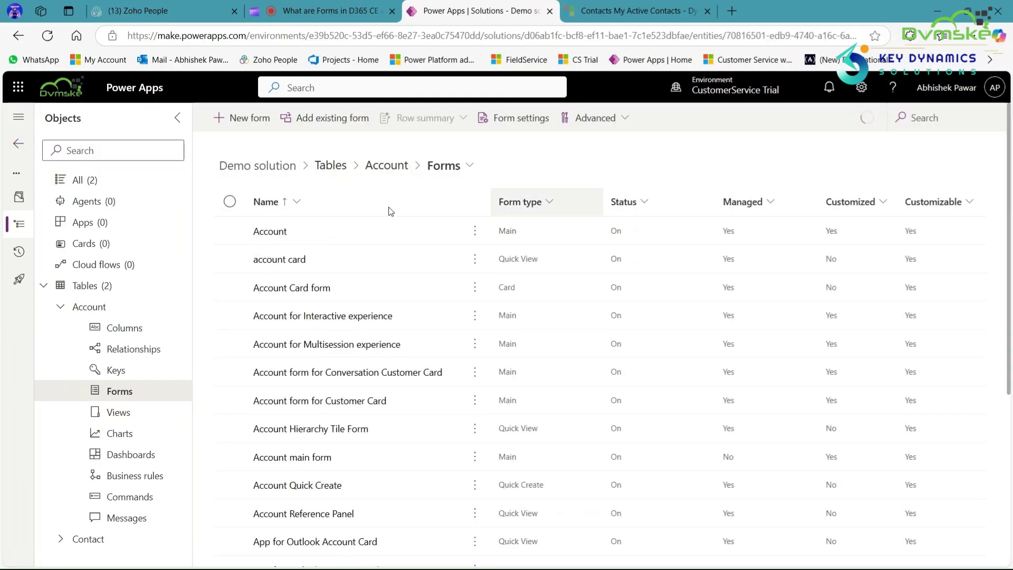
{"action": "left_click", "coordinate": [250, 119]}
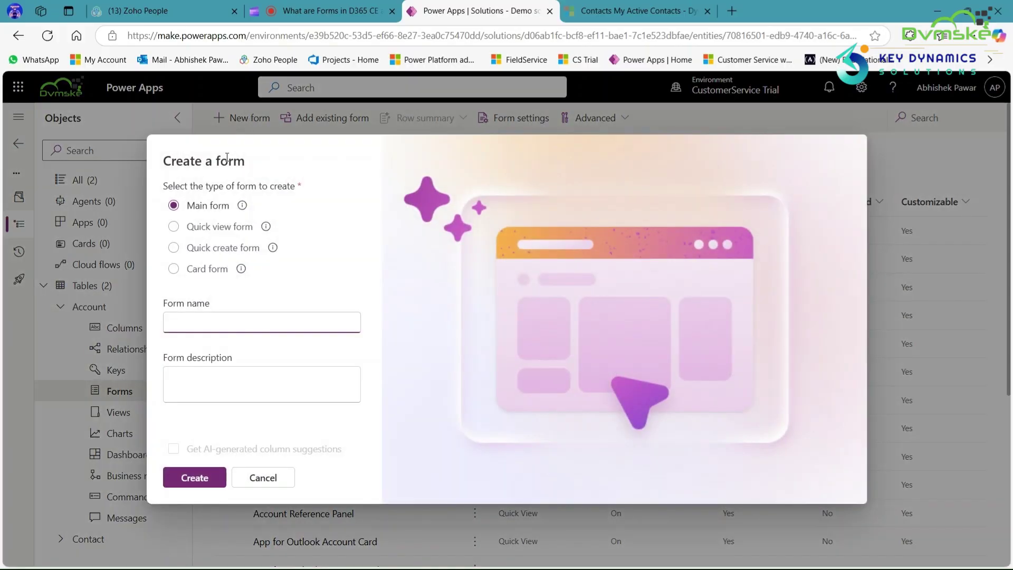
{"action": "left_click", "coordinate": [174, 248]}
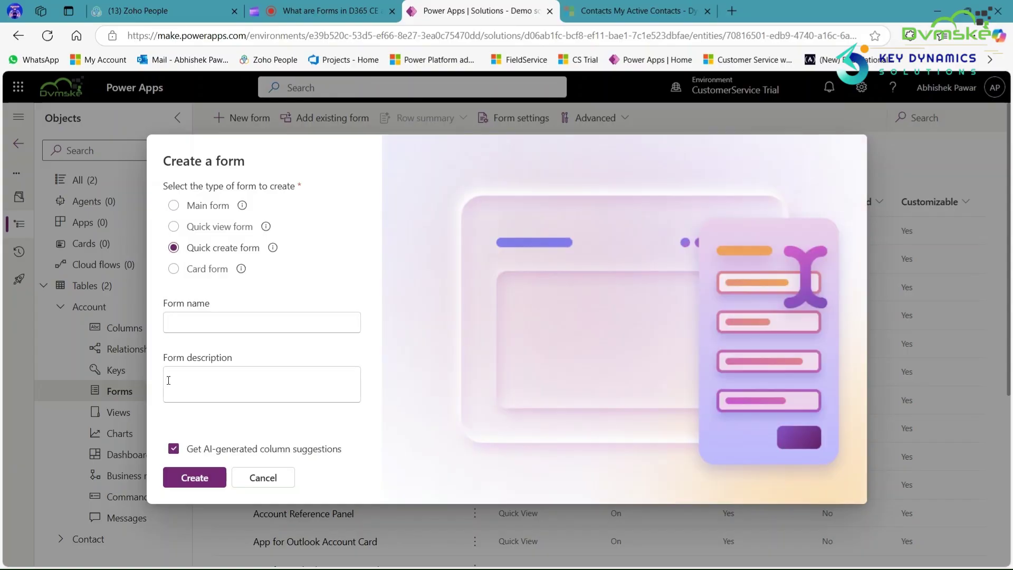
{"action": "left_click", "coordinate": [197, 473]}
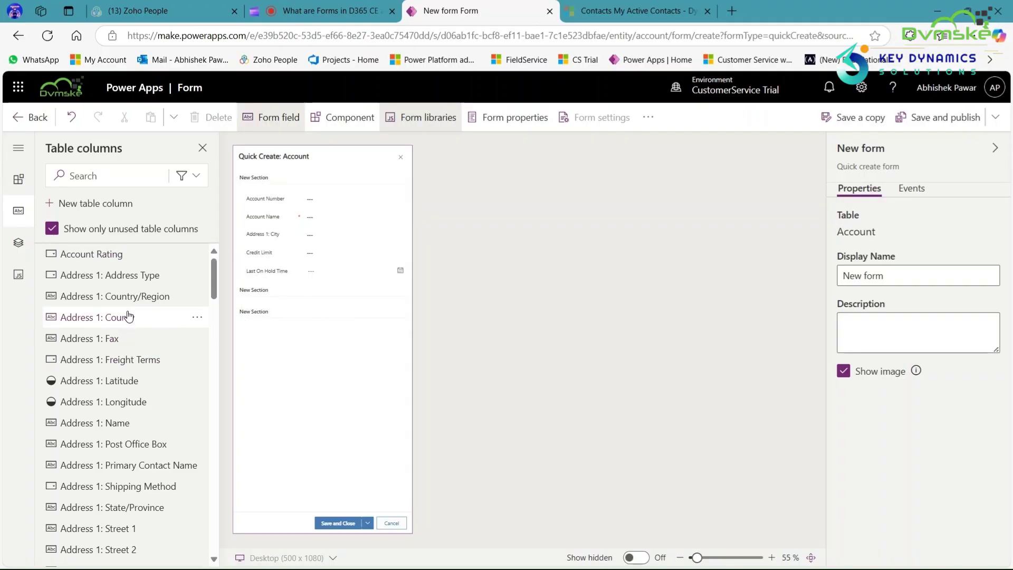
{"action": "left_click_drag", "start_coordinate": [134, 275], "coordinate": [277, 226]}
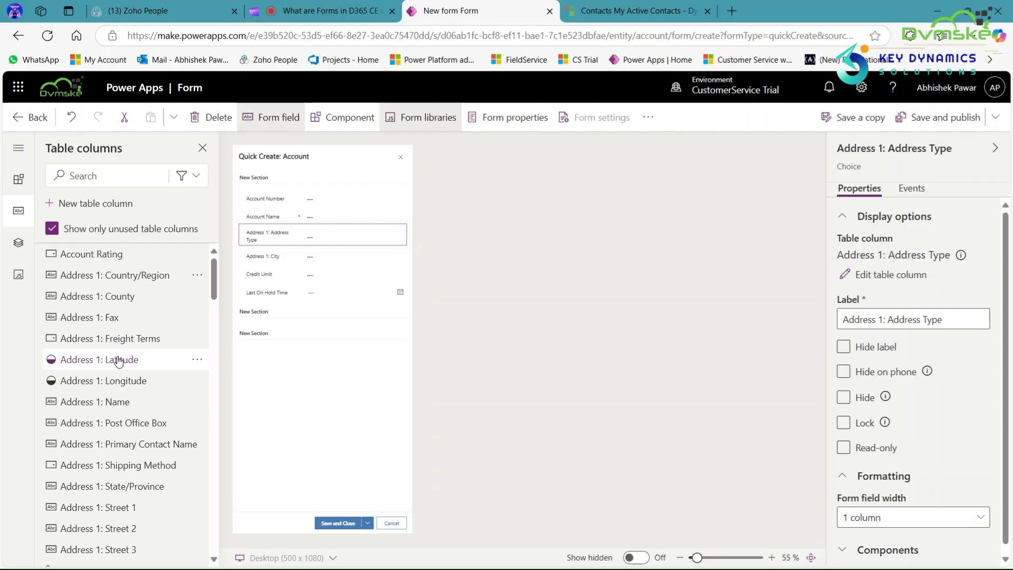
- Add the Address 1: Street 1 column to the quick create form between Address 1: Address Type and Address 1: City
{"action": "scroll", "coordinate": [179, 359], "scroll_direction": "down", "scroll_amount": 1}
{"action": "mouse_move", "coordinate": [116, 373]}
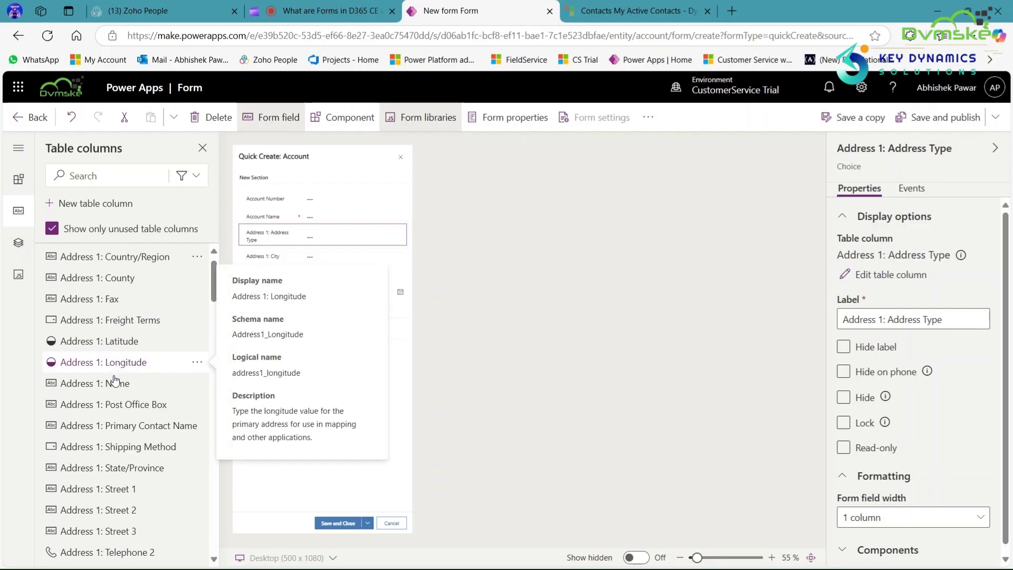
{"action": "mouse_move", "coordinate": [118, 490]}
{"action": "left_click_drag", "start_coordinate": [117, 489], "coordinate": [258, 257]}
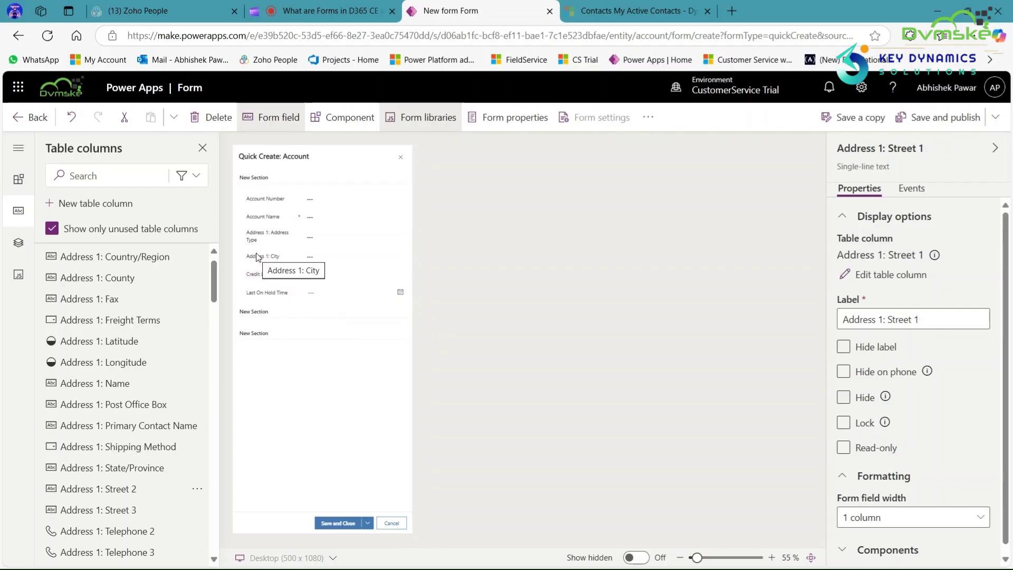
- Set the quick create form's display name to Account quick create, and save and publish the form
{"action": "left_click", "coordinate": [240, 161]}
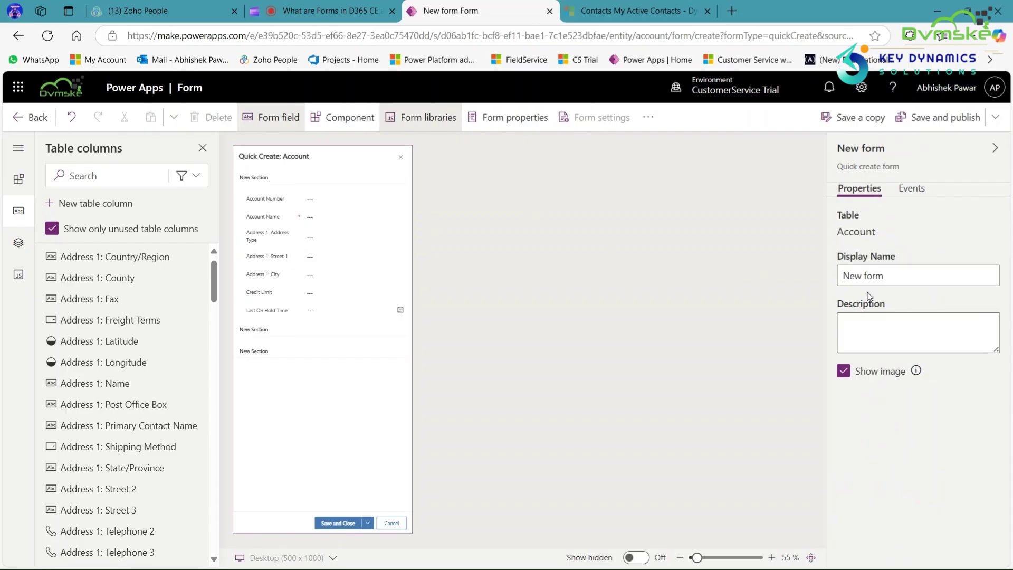
{"action": "left_click_drag", "start_coordinate": [886, 277], "coordinate": [846, 277]}
{"action": "type", "text": "Acoou"}
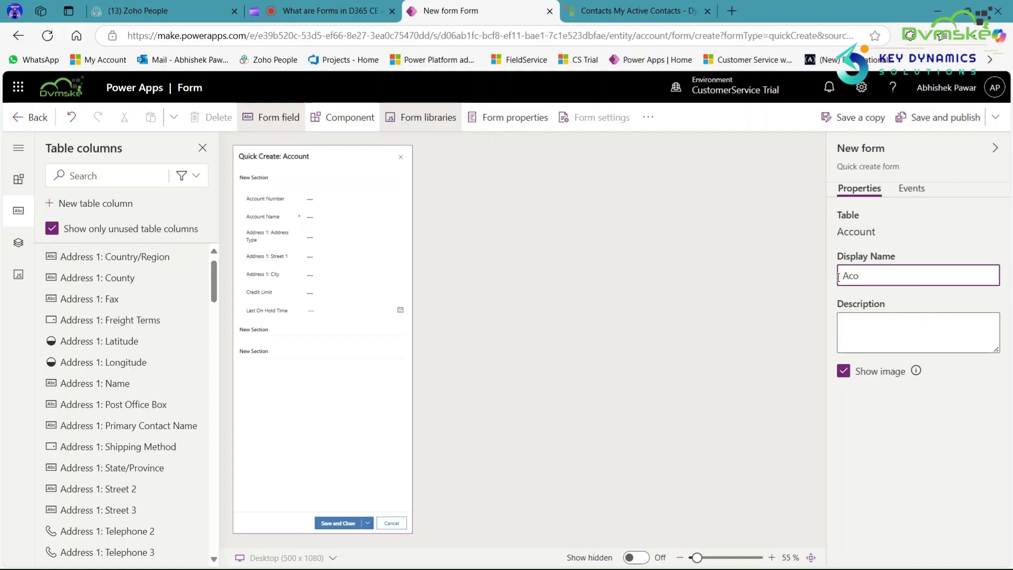
{"action": "key", "text": "BackSpace"}
{"action": "type", "text": "count"}
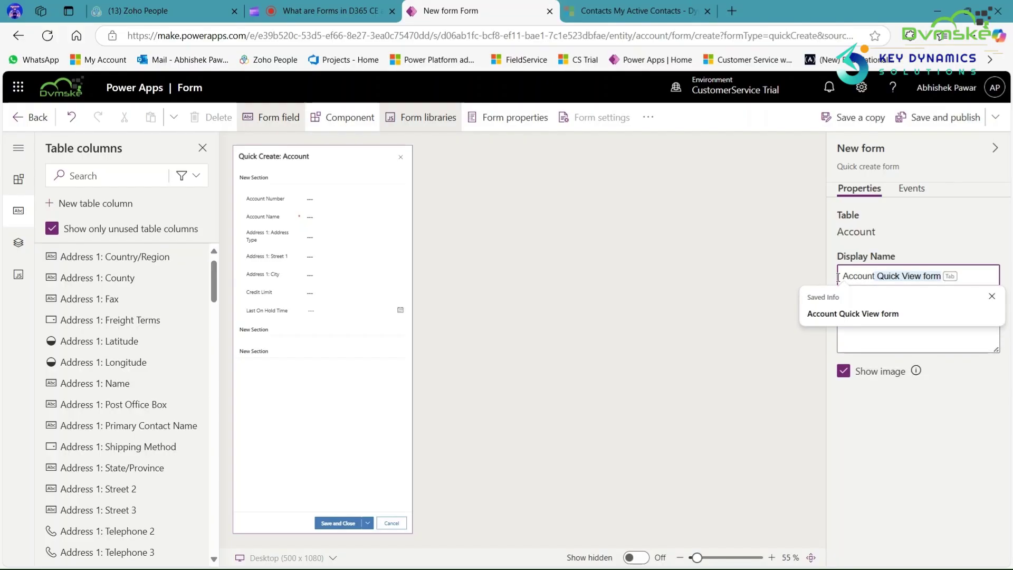
{"action": "type", "text": " quick create"}
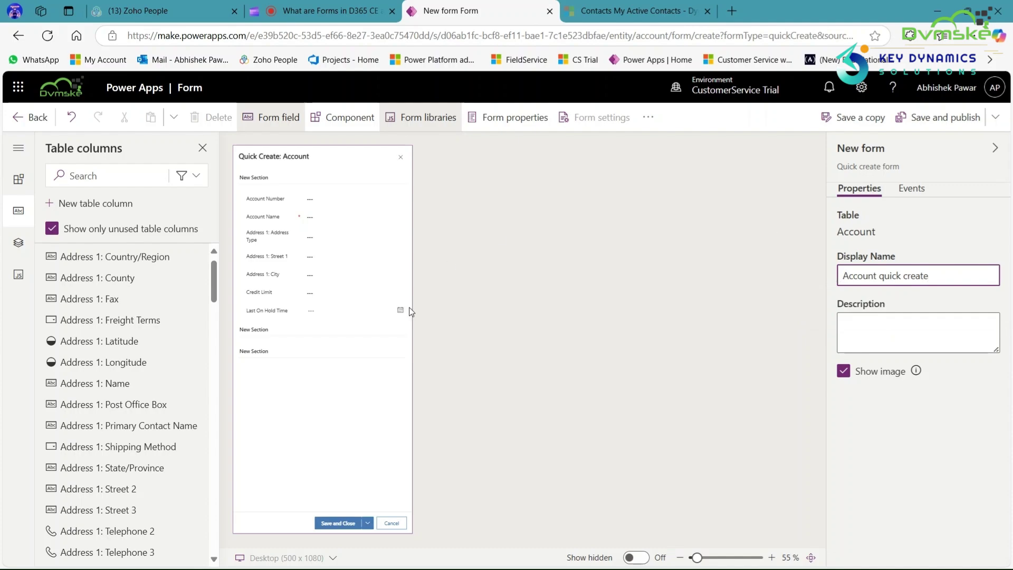
{"action": "left_click_drag", "start_coordinate": [312, 361], "coordinate": [259, 334]}
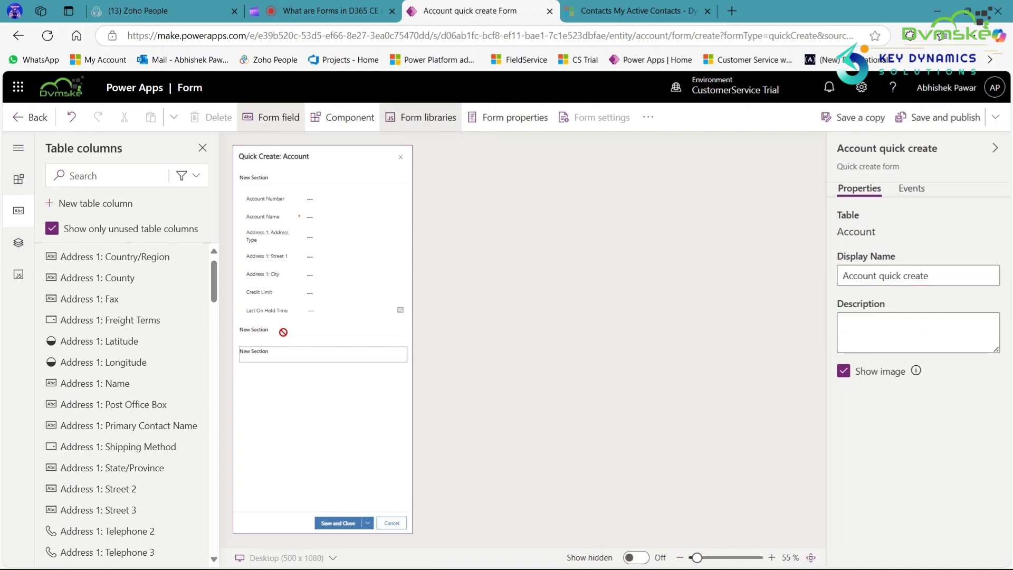
{"action": "left_click_drag", "start_coordinate": [326, 329], "coordinate": [992, 135]}
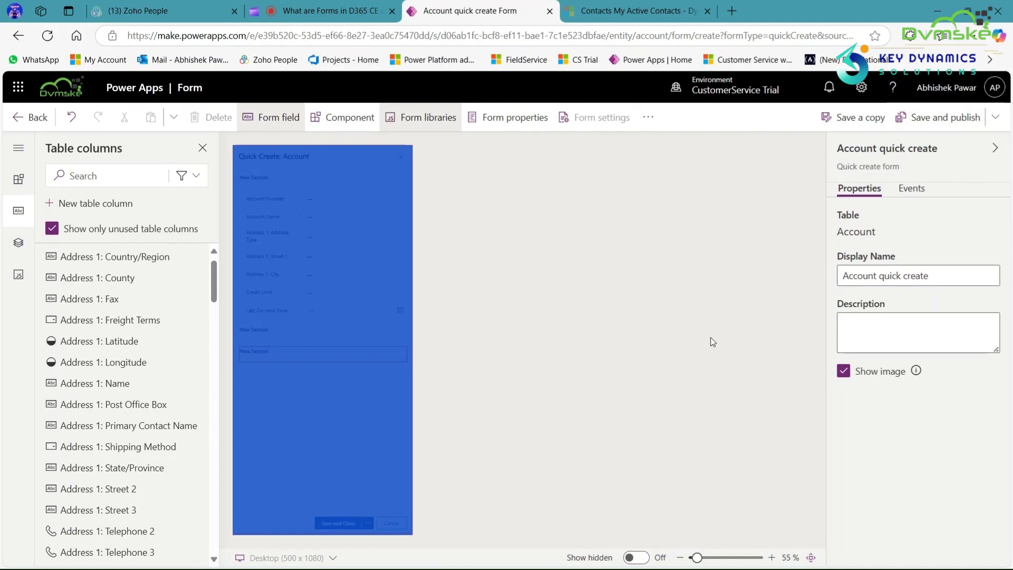
{"action": "left_click", "coordinate": [920, 119]}
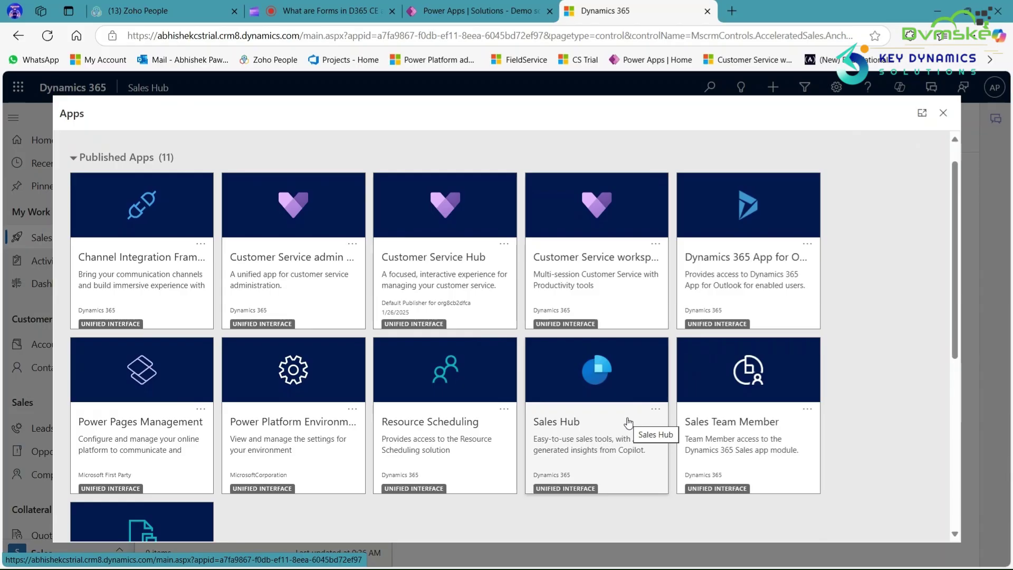
- Switch to Sales Hub, start a new contact and create a new account record from its Account Name lookup to examine the quick create form
{"action": "left_click", "coordinate": [627, 422]}
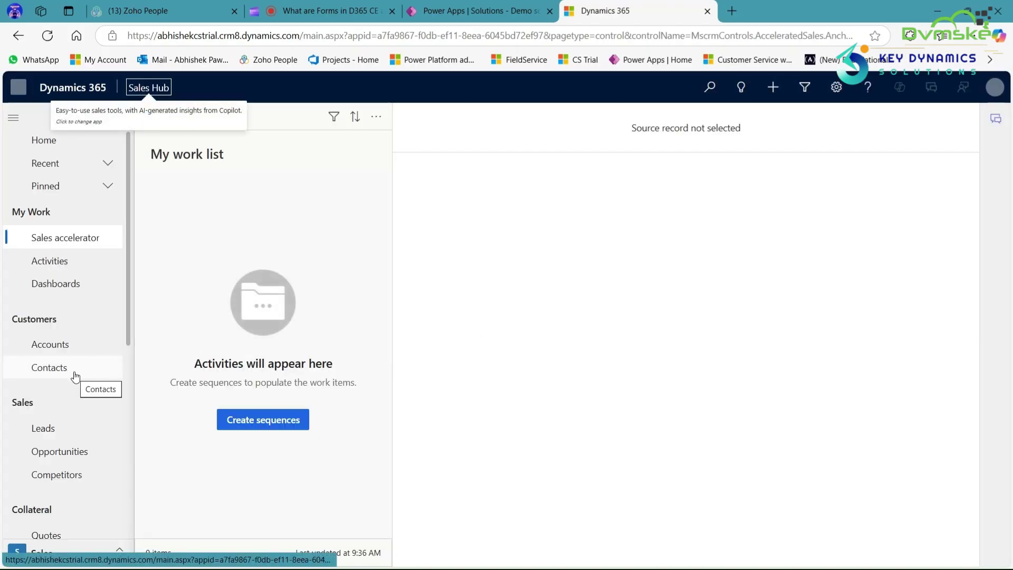
{"action": "left_click", "coordinate": [76, 374]}
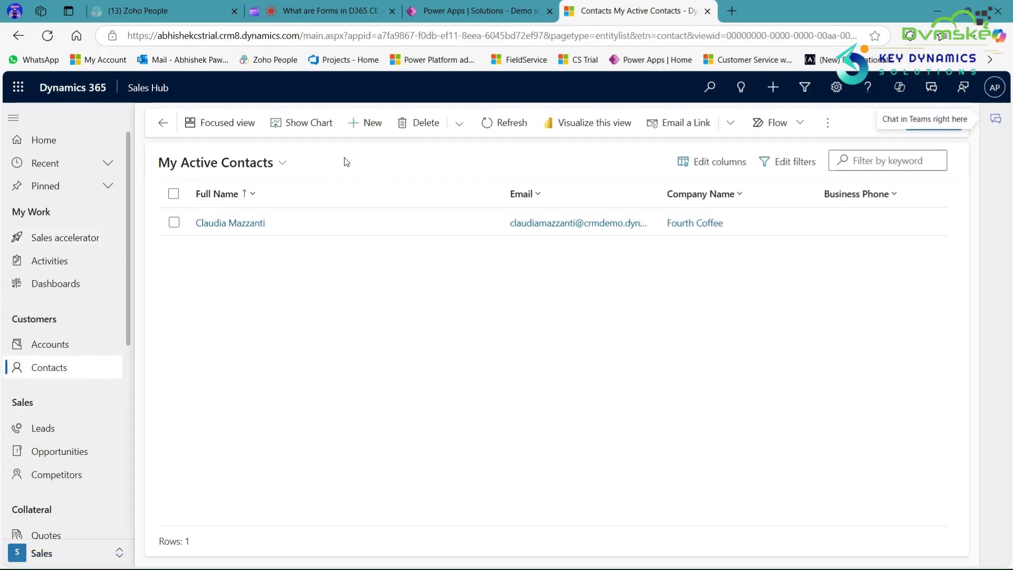
{"action": "left_click", "coordinate": [376, 123]}
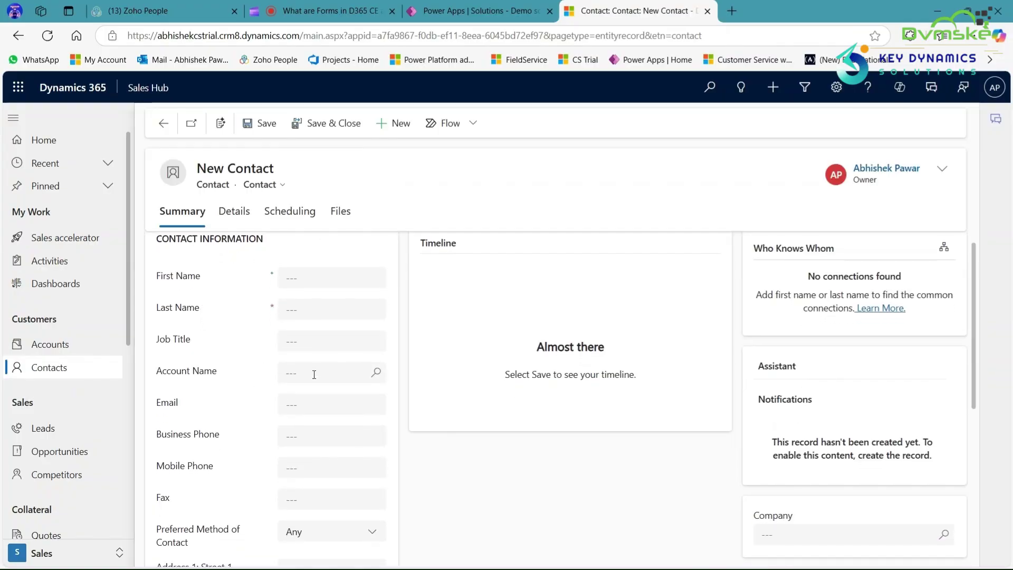
{"action": "left_click", "coordinate": [322, 372]}
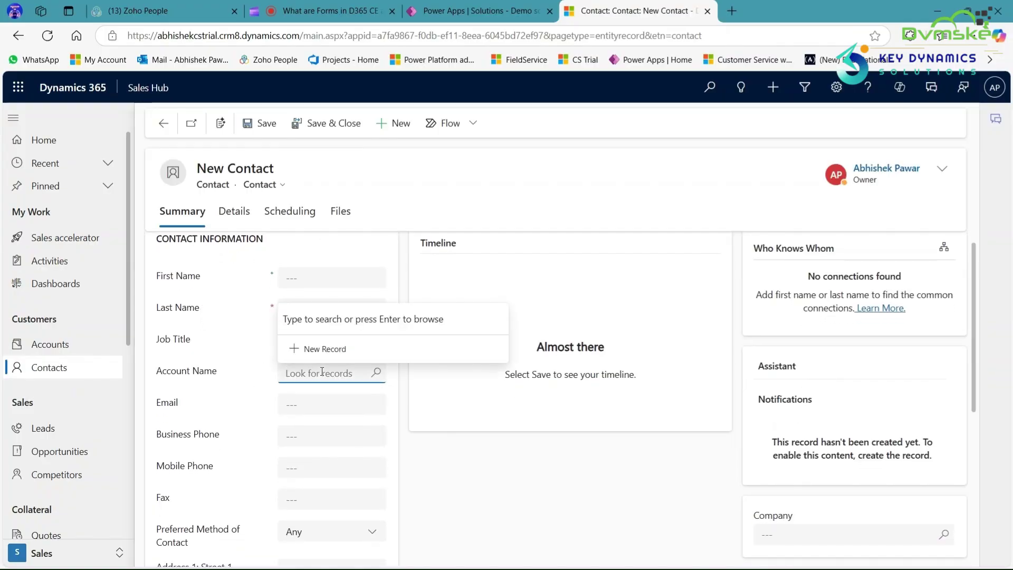
{"action": "left_click", "coordinate": [323, 349]}
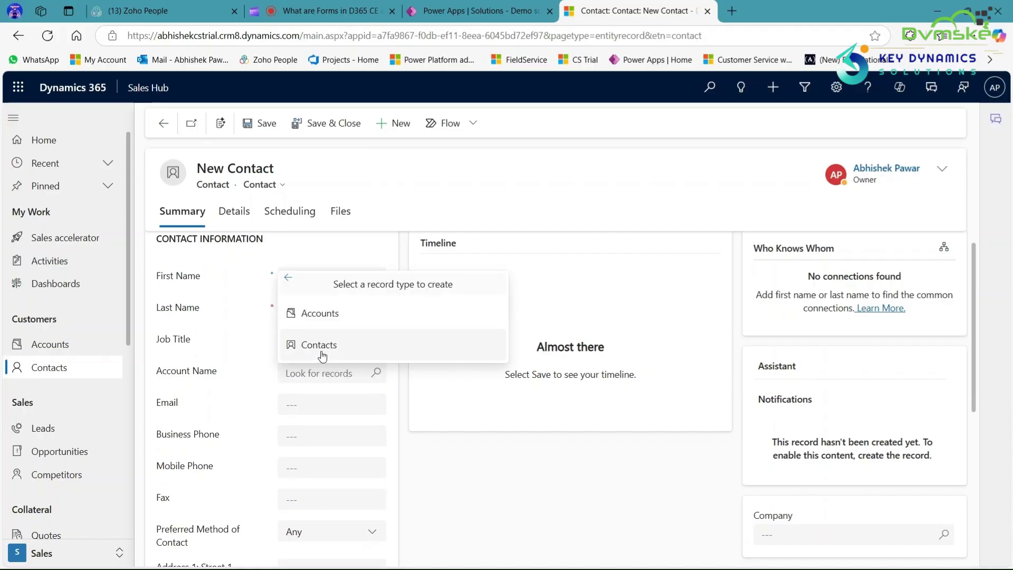
{"action": "left_click", "coordinate": [330, 315]}
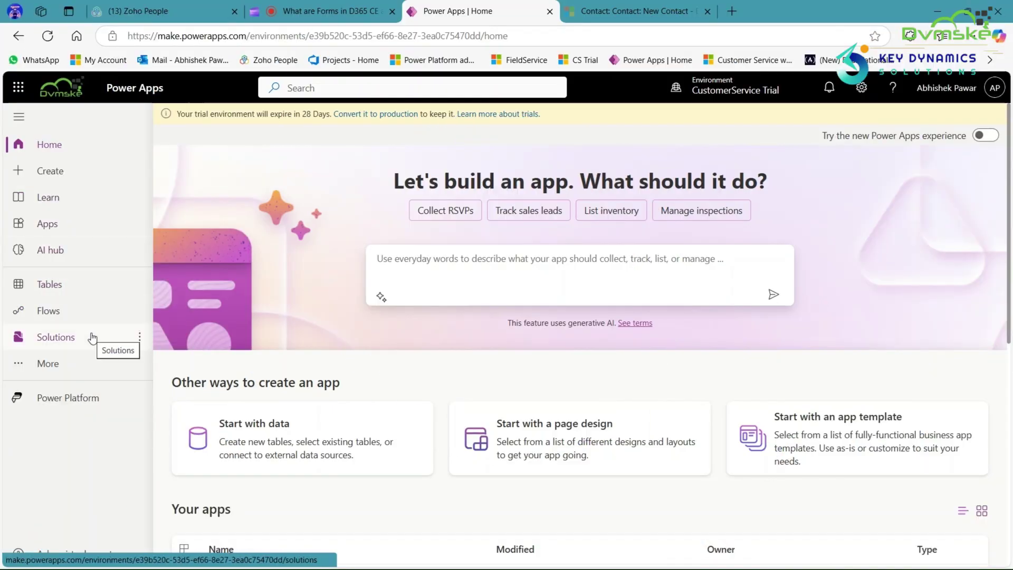
- Switch to Power Apps and create a quick view form for the Account table in Demo solution with AI-generated column suggestions
{"action": "left_click", "coordinate": [91, 336]}
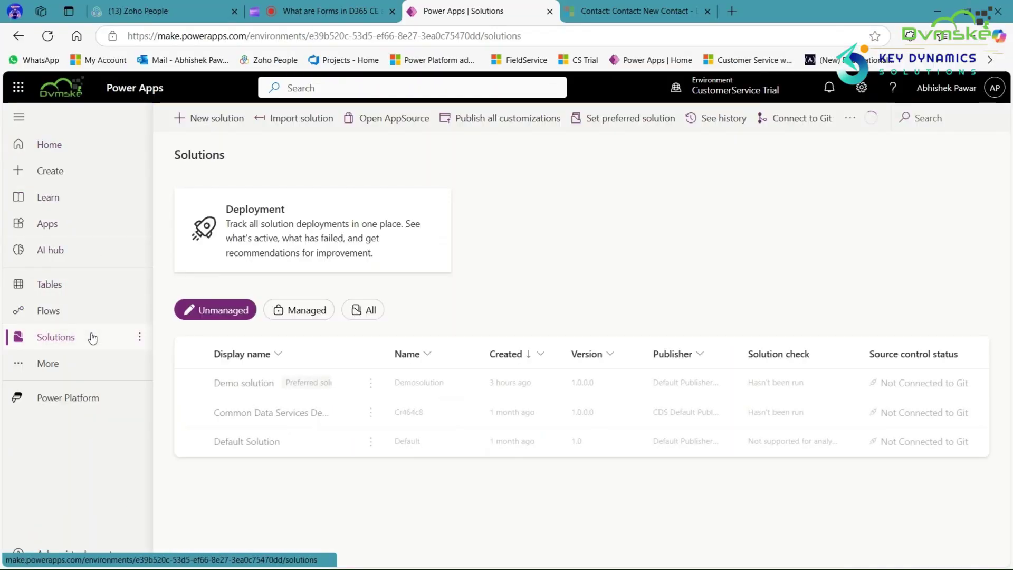
{"action": "left_click", "coordinate": [256, 385]}
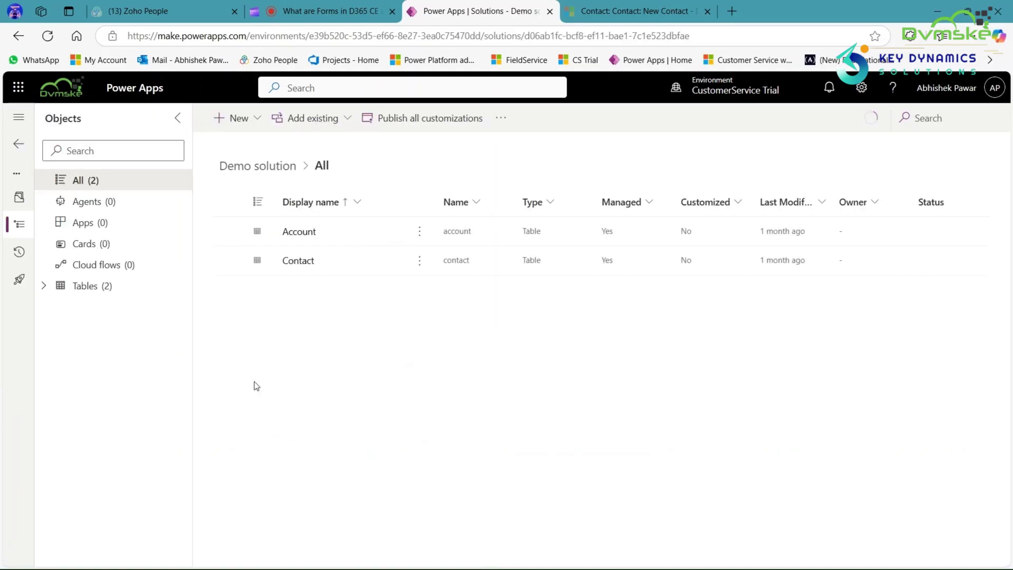
{"action": "left_click", "coordinate": [299, 232]}
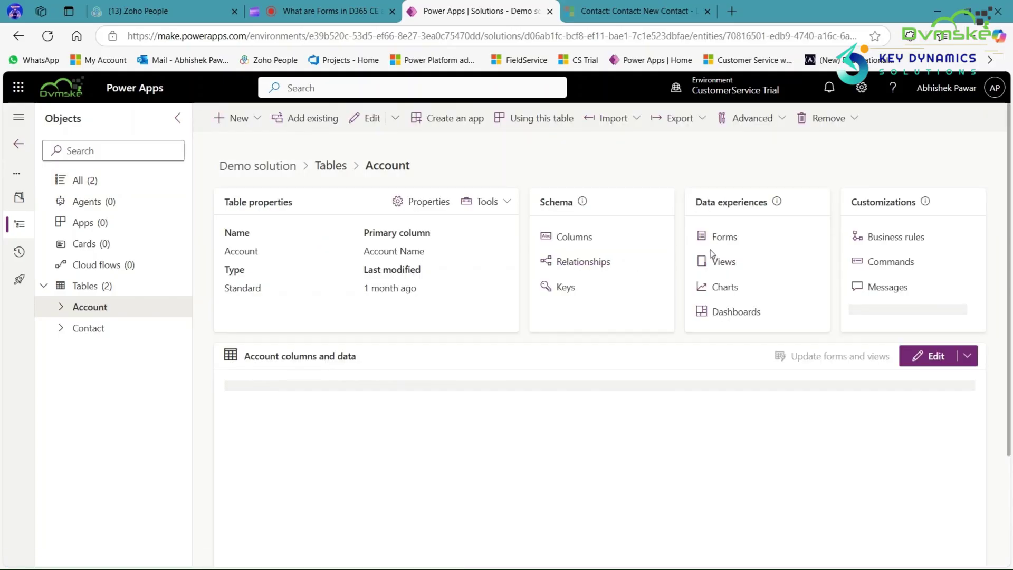
{"action": "left_click", "coordinate": [729, 238]}
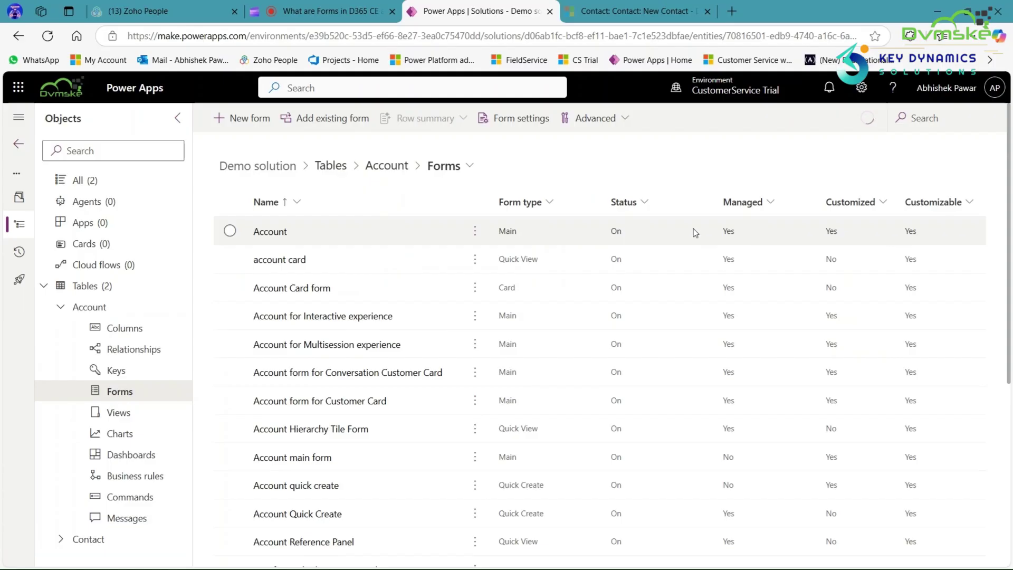
{"action": "left_click", "coordinate": [250, 119]}
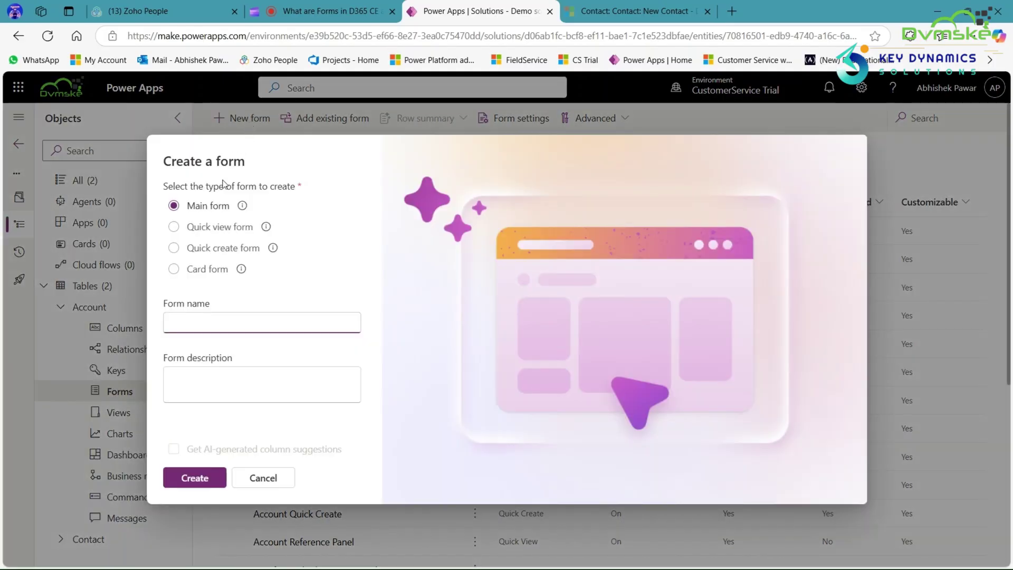
{"action": "left_click", "coordinate": [174, 226]}
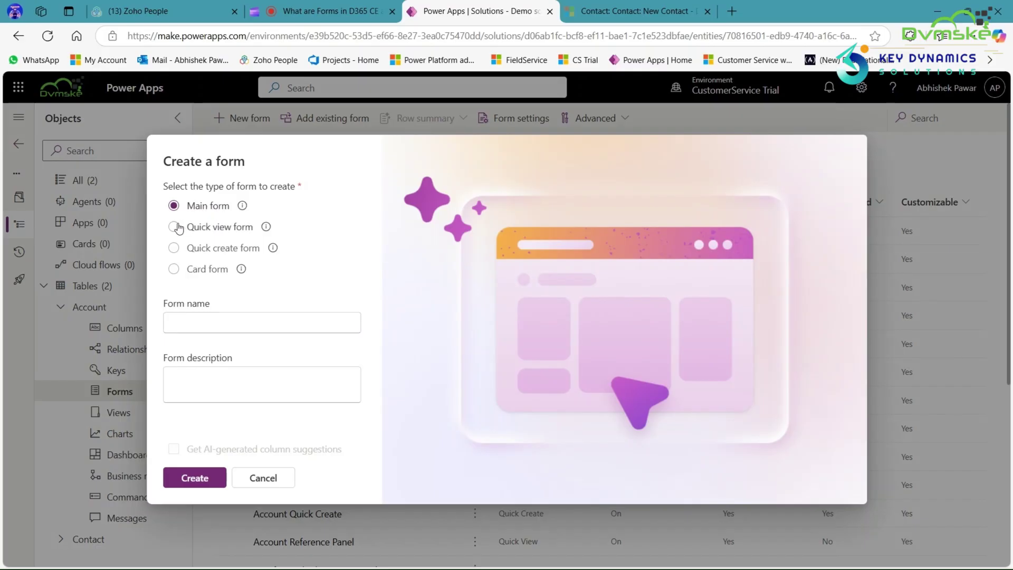
{"action": "left_click", "coordinate": [195, 478]}
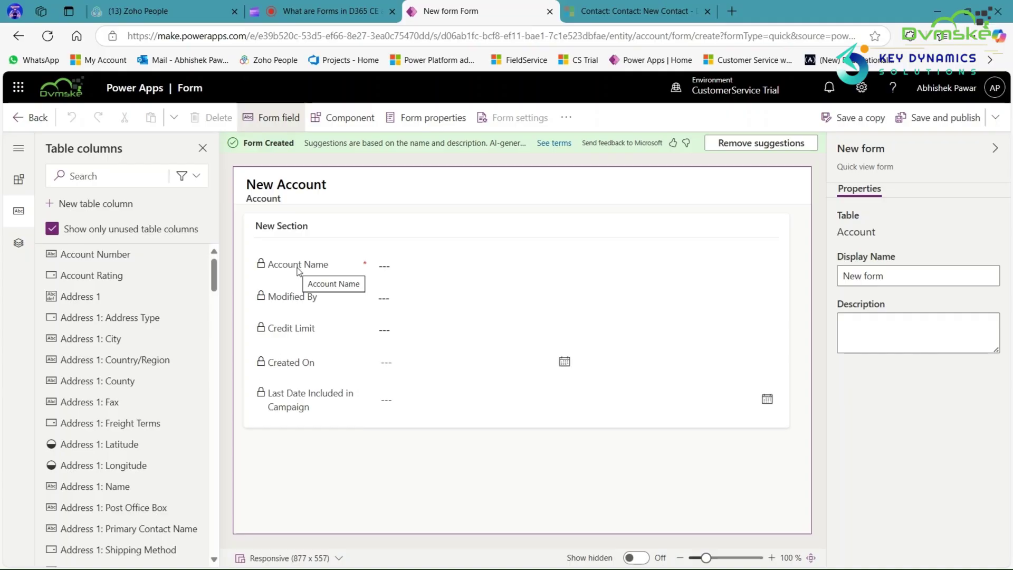
- Delete the Modified By and Credit Limit fields from the quick view form
{"action": "left_click", "coordinate": [300, 301]}
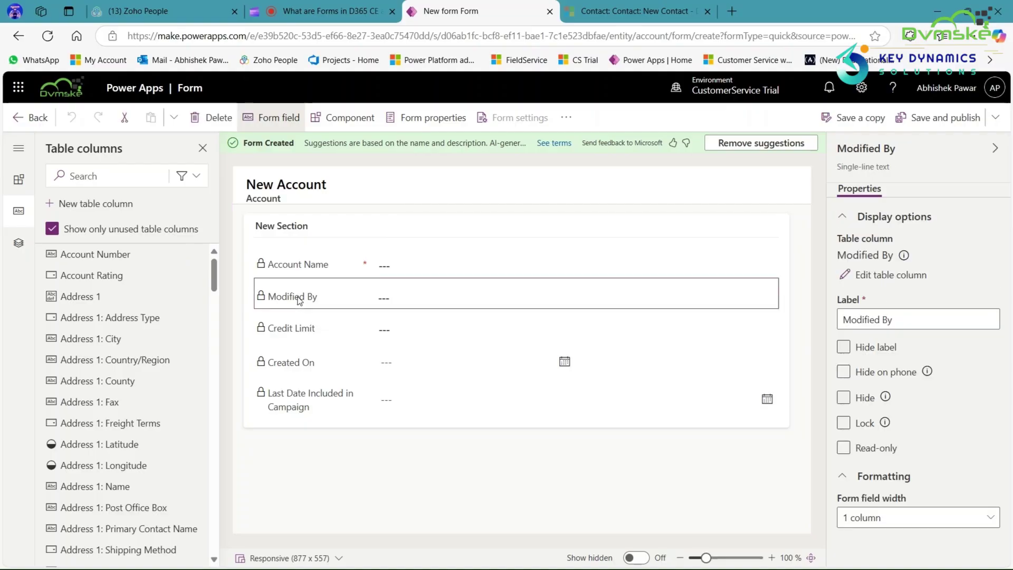
{"action": "left_click", "coordinate": [211, 117]}
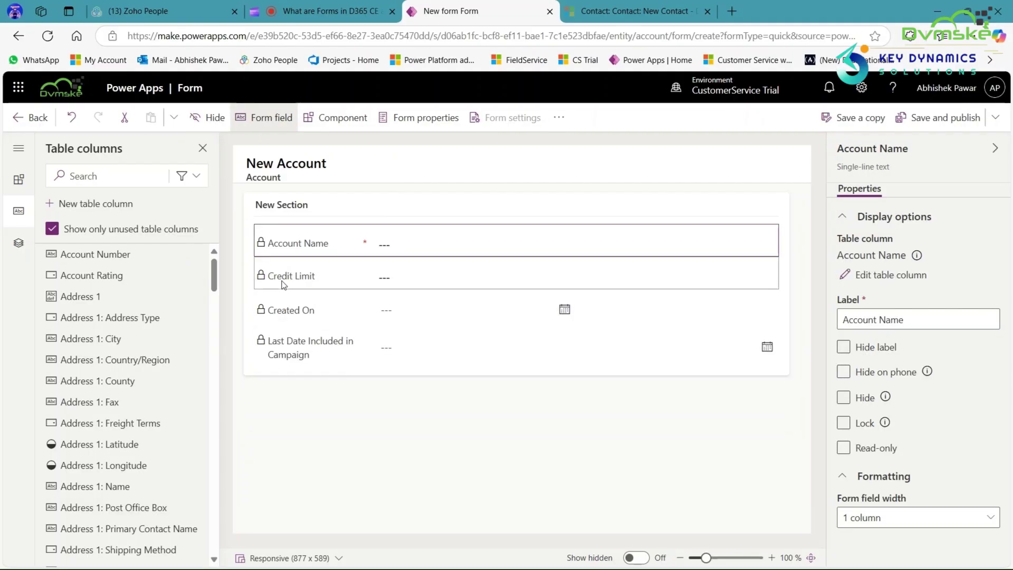
{"action": "left_click", "coordinate": [283, 285]}
{"action": "left_click", "coordinate": [202, 118]}
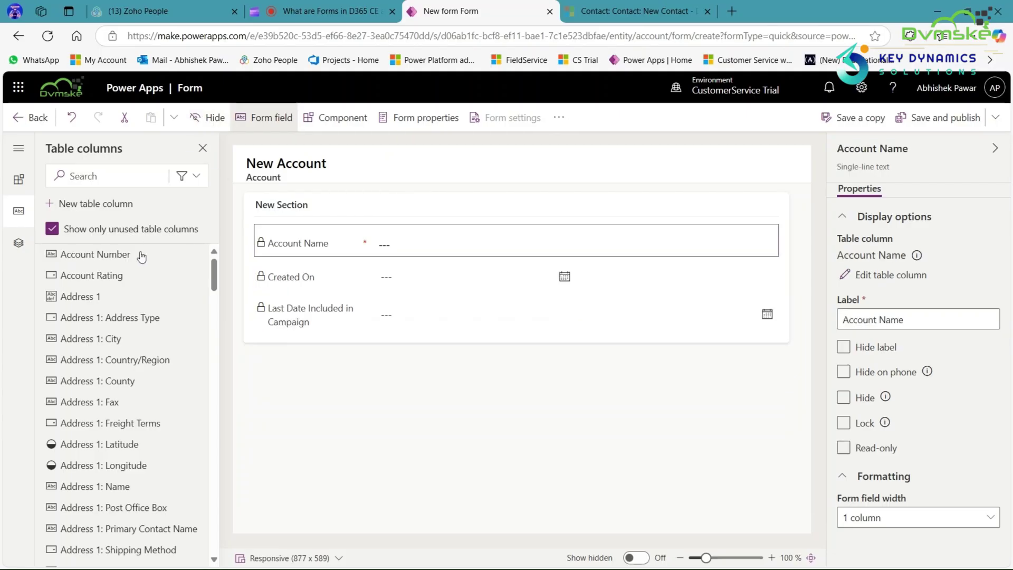
- Add the Account Number and Address 1: City columns below Account Name, and save and publish the quick view form
{"action": "left_click", "coordinate": [125, 256]}
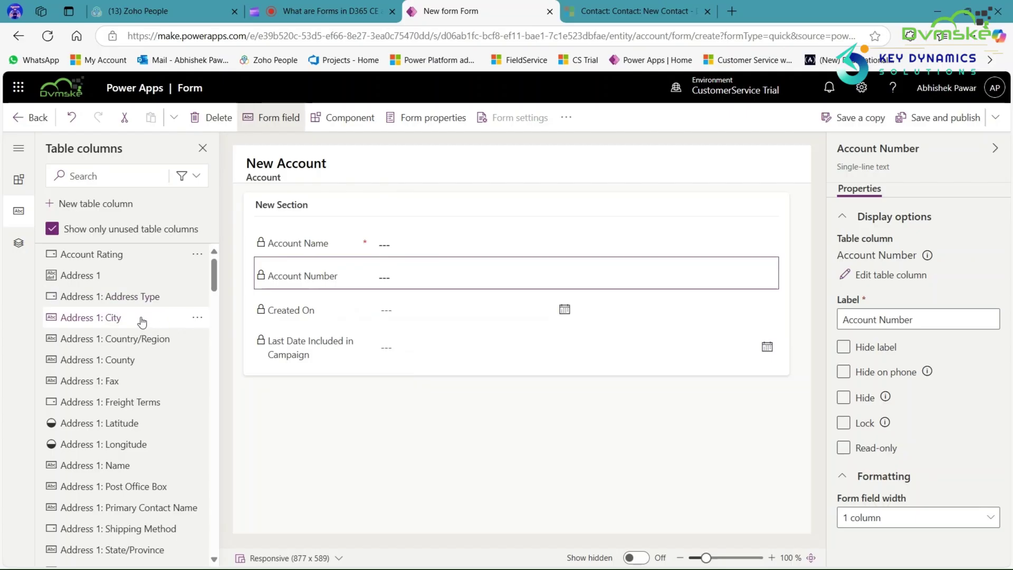
{"action": "scroll", "coordinate": [140, 334], "scroll_direction": "down", "scroll_amount": 1}
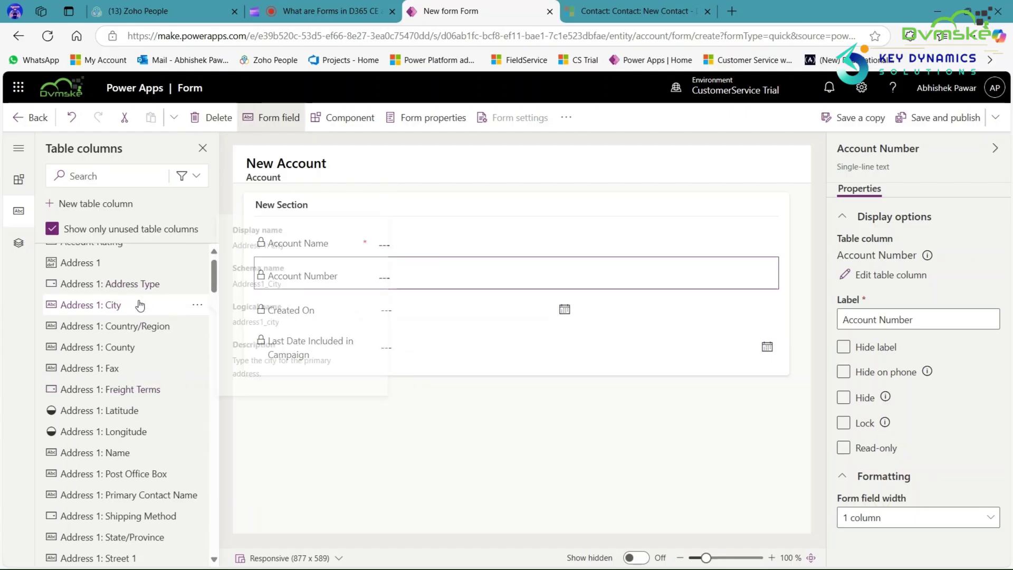
{"action": "left_click", "coordinate": [140, 303]}
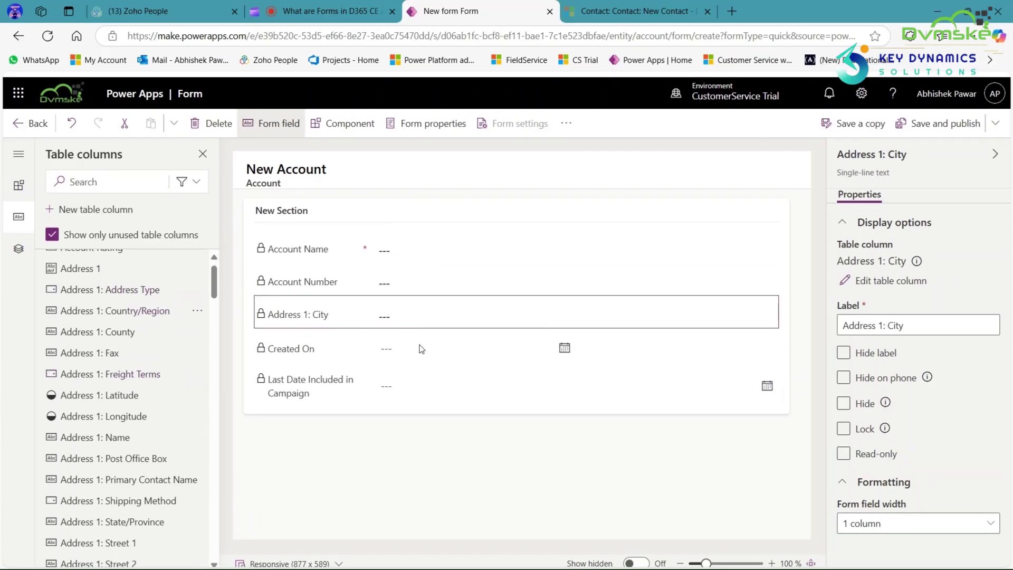
{"action": "scroll", "coordinate": [125, 389], "scroll_direction": "down", "scroll_amount": 2}
{"action": "scroll", "coordinate": [124, 394], "scroll_direction": "down", "scroll_amount": 2}
{"action": "scroll", "coordinate": [123, 394], "scroll_direction": "up", "scroll_amount": 5}
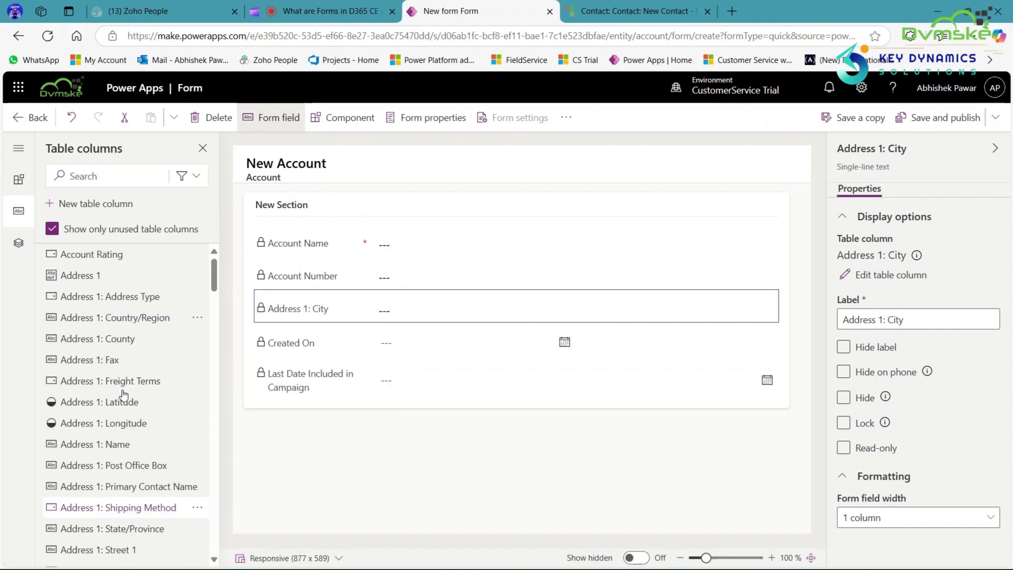
{"action": "left_click", "coordinate": [932, 118]}
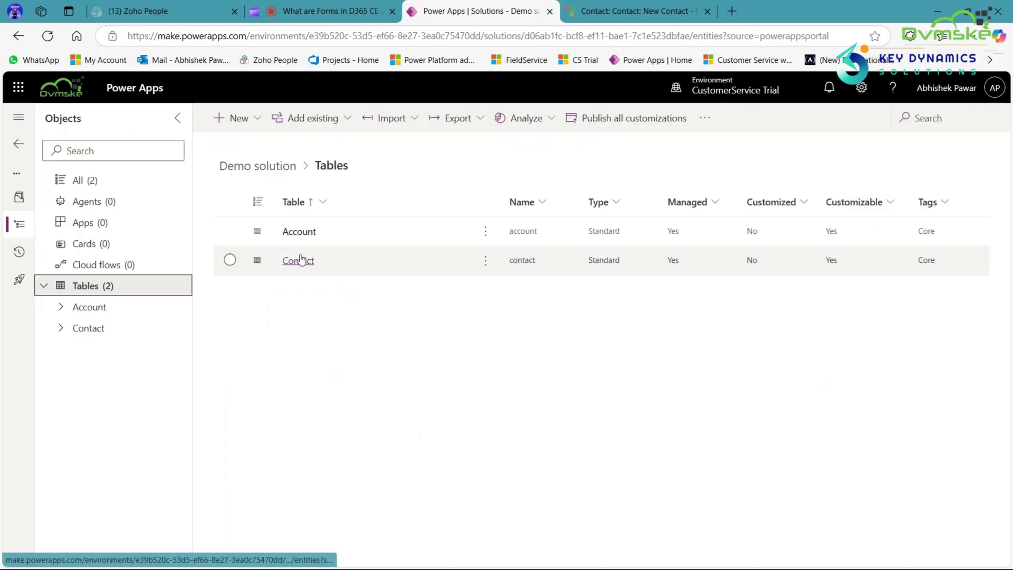
- Open the main form named Contact from the Contact table's forms in Demo solution for editing
{"action": "left_click", "coordinate": [299, 260]}
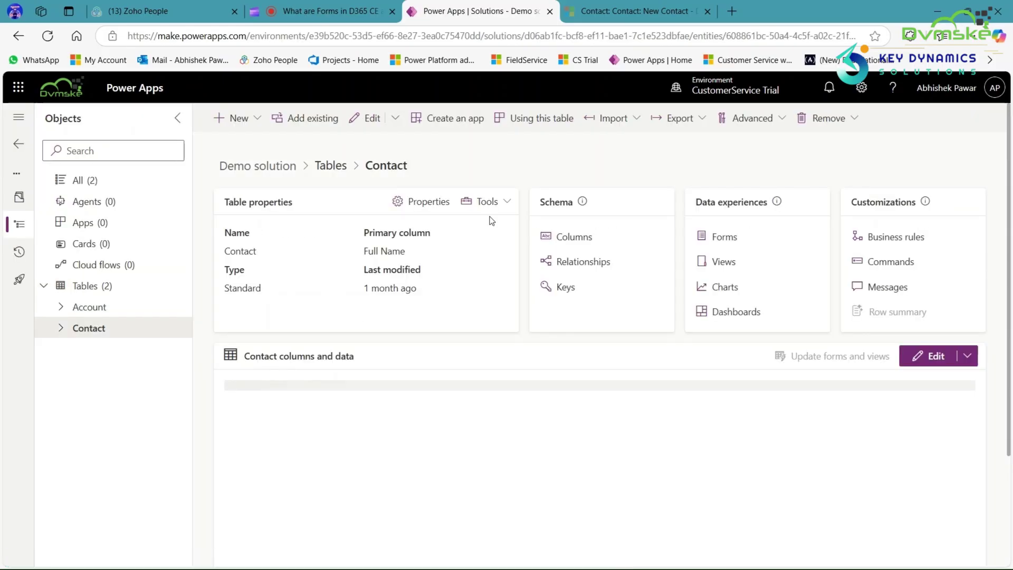
{"action": "left_click", "coordinate": [722, 238]}
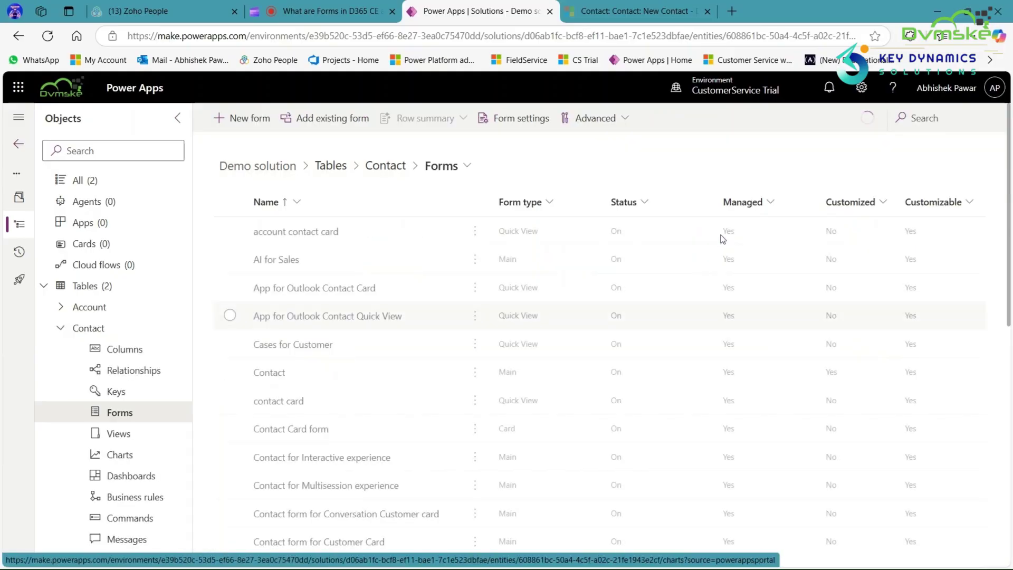
{"action": "left_click", "coordinate": [269, 373]}
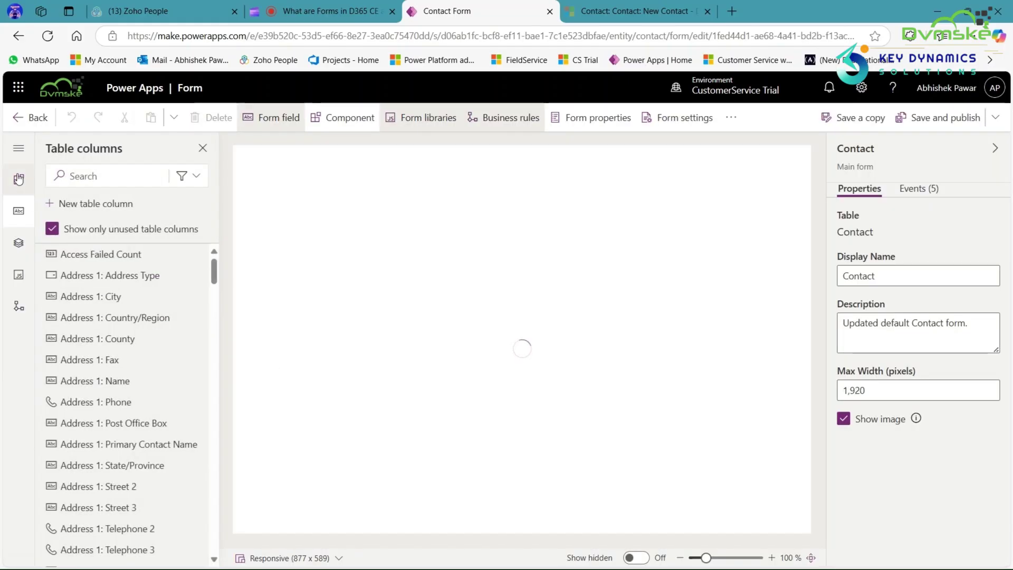
- Start a quick view component below Account Name, with Company Name as lookup and Account Quick View form for Account
{"action": "left_click", "coordinate": [18, 178]}
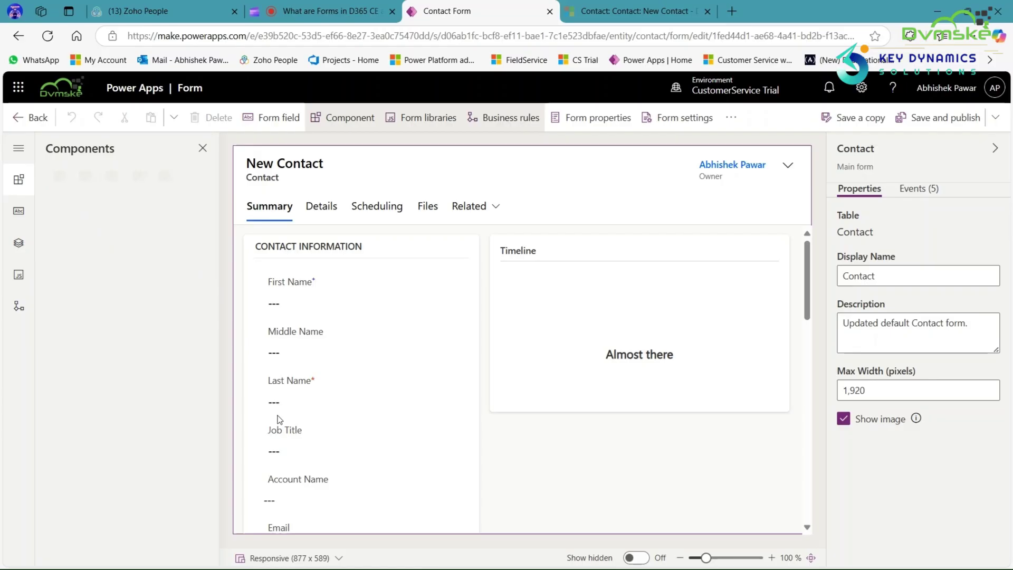
{"action": "left_click", "coordinate": [276, 476]}
{"action": "scroll", "coordinate": [281, 450], "scroll_direction": "down", "scroll_amount": 2}
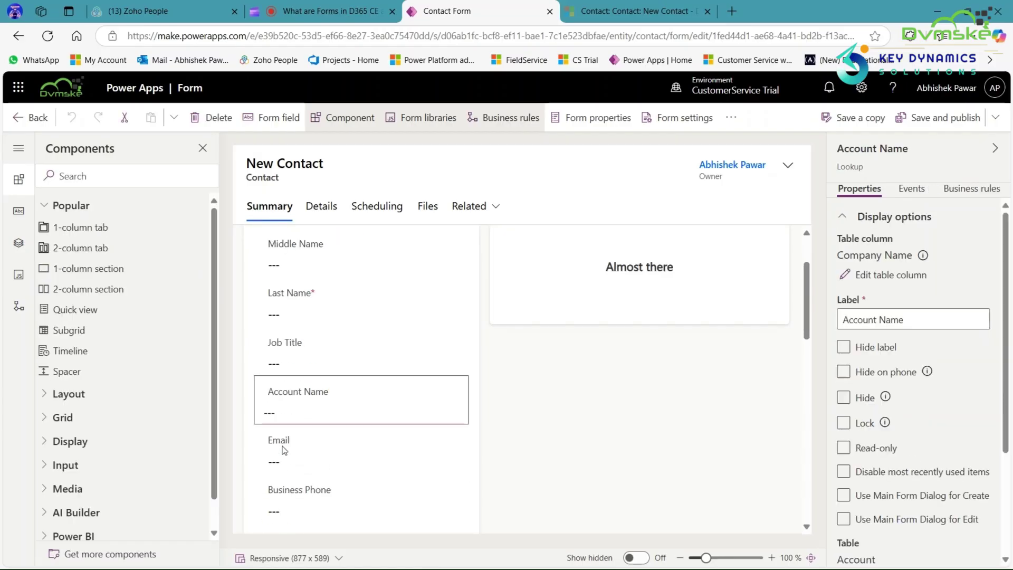
{"action": "mouse_move", "coordinate": [85, 309]}
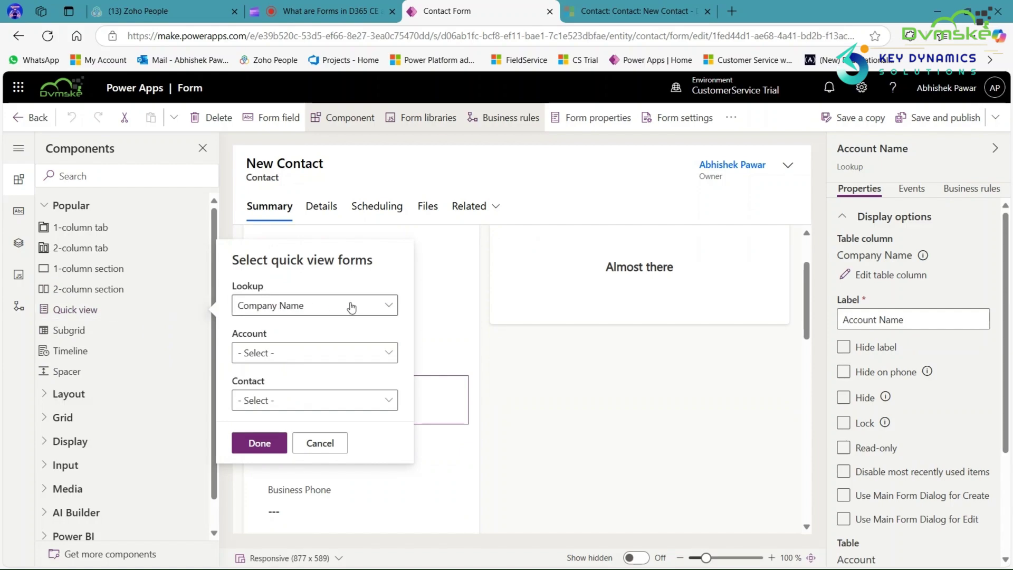
{"action": "left_click", "coordinate": [351, 307]}
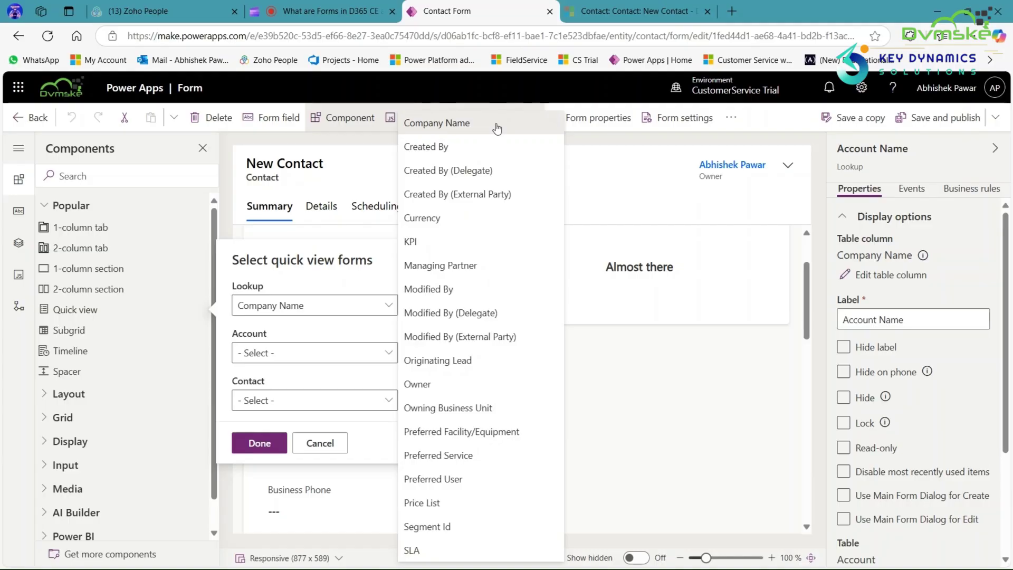
{"action": "left_click", "coordinate": [362, 352]}
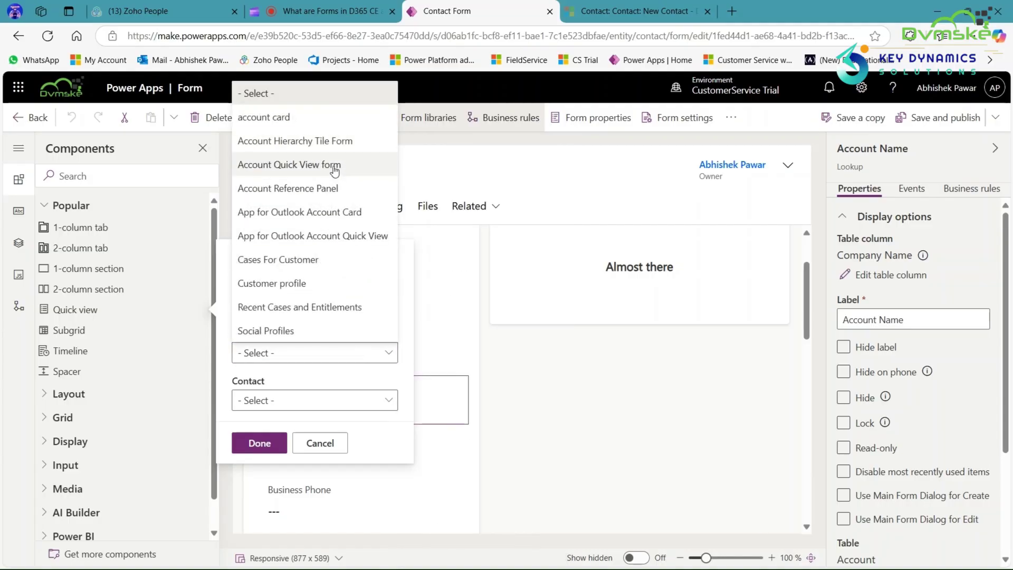
{"action": "left_click", "coordinate": [346, 165]}
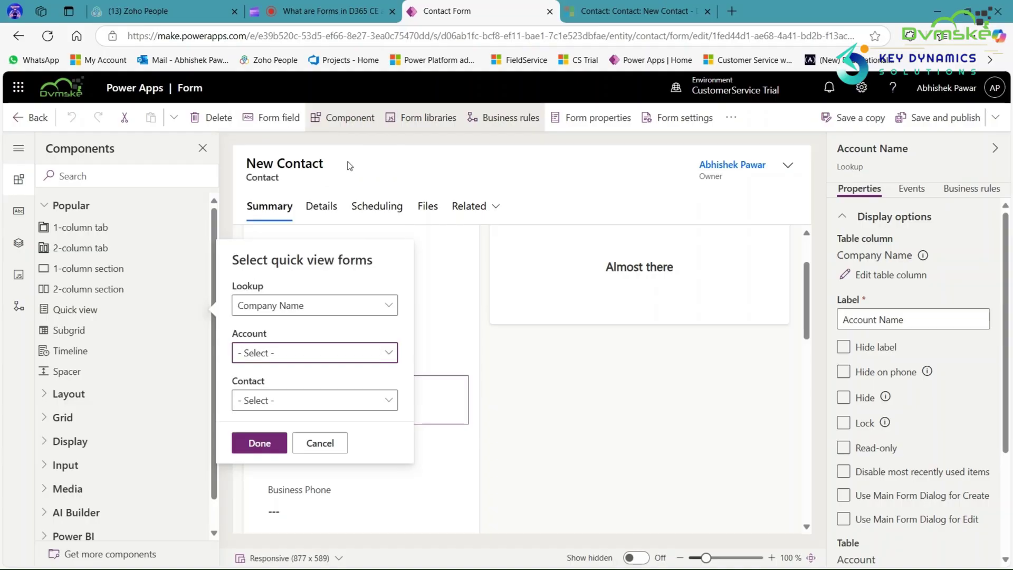
- Choose account contact card as the Contact quick view, insert the component, and save and publish the Contact form
{"action": "left_click", "coordinate": [363, 399]}
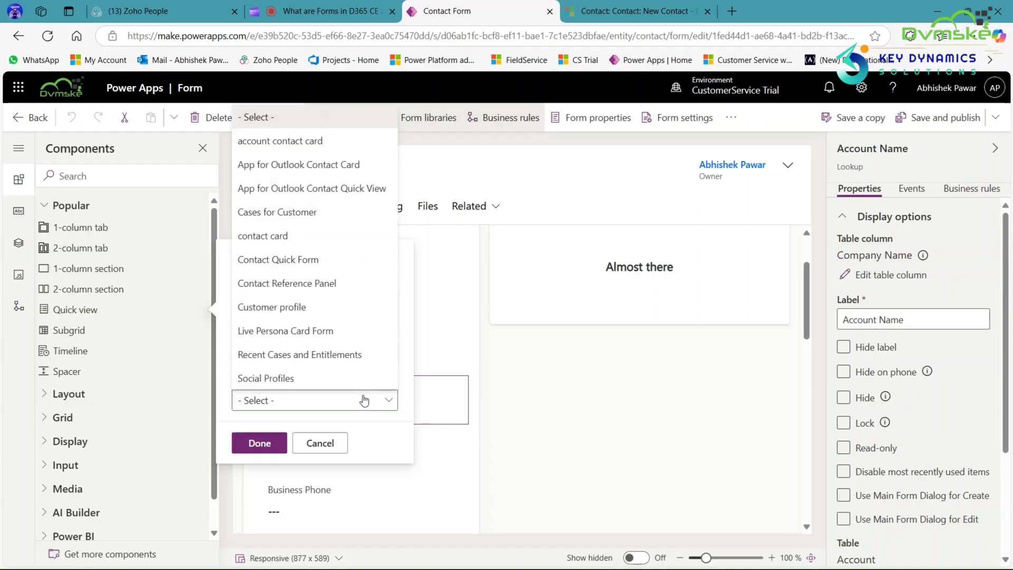
{"action": "left_click", "coordinate": [313, 141]}
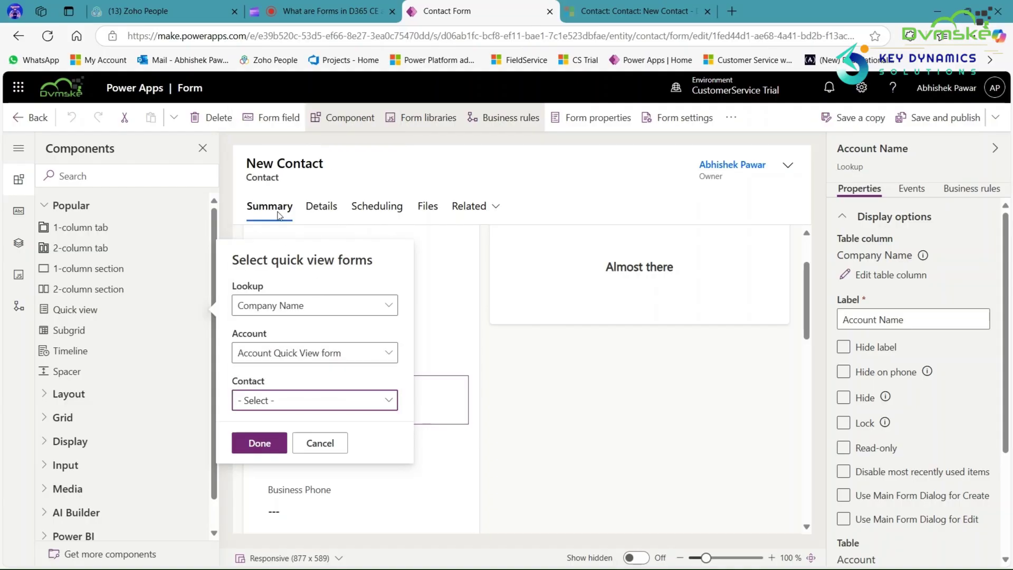
{"action": "left_click", "coordinate": [259, 443]}
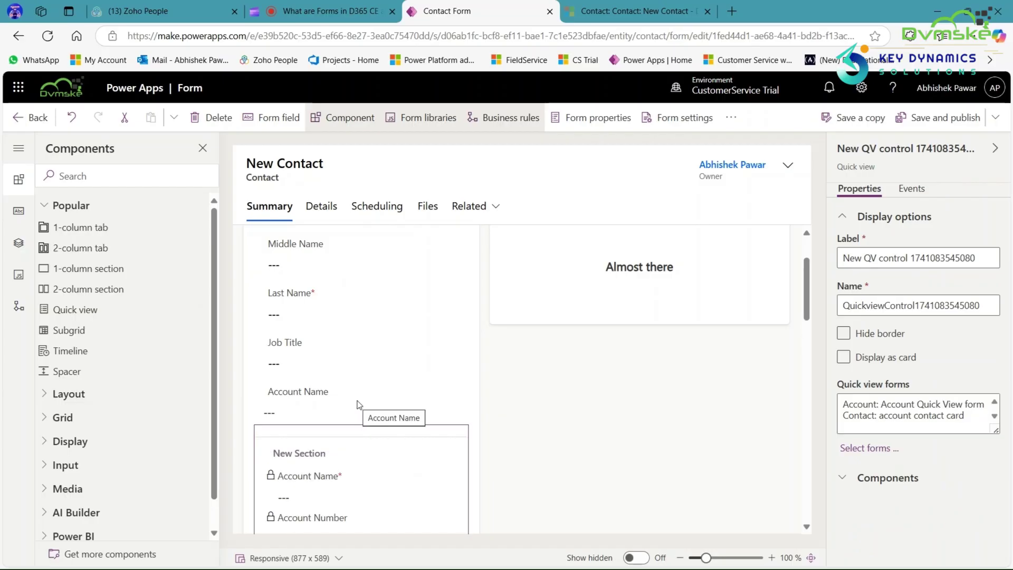
{"action": "scroll", "coordinate": [358, 404], "scroll_direction": "down", "scroll_amount": 3}
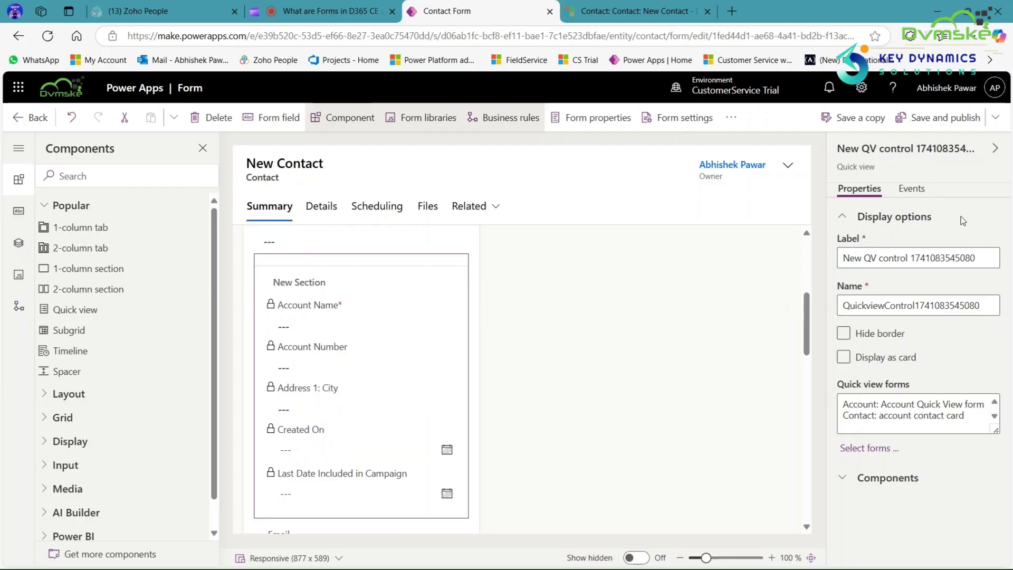
{"action": "left_click", "coordinate": [921, 125]}
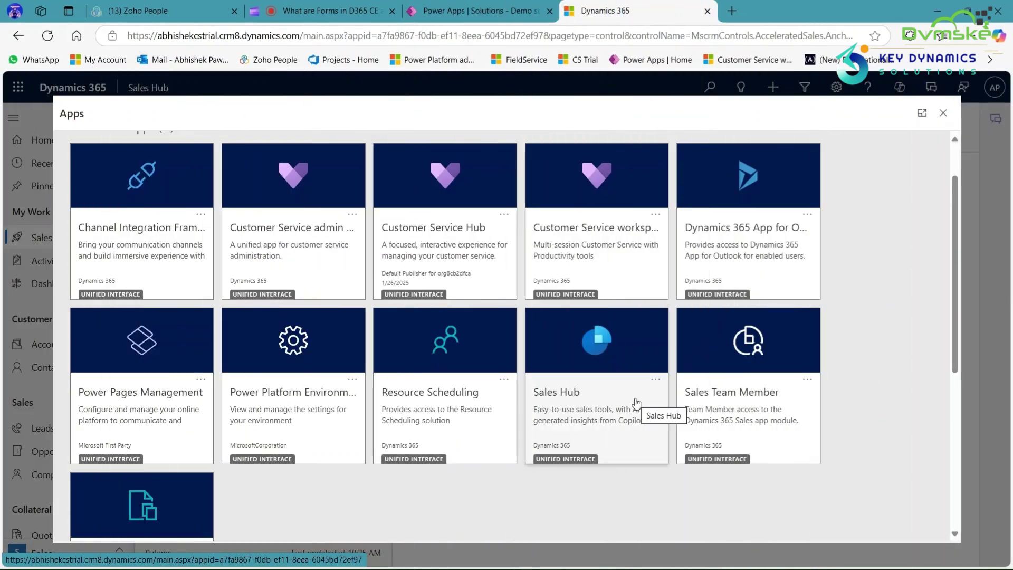
- Switch to Dynamics 365, open the Sales Hub app and start a new contact record
{"action": "left_click", "coordinate": [636, 403]}
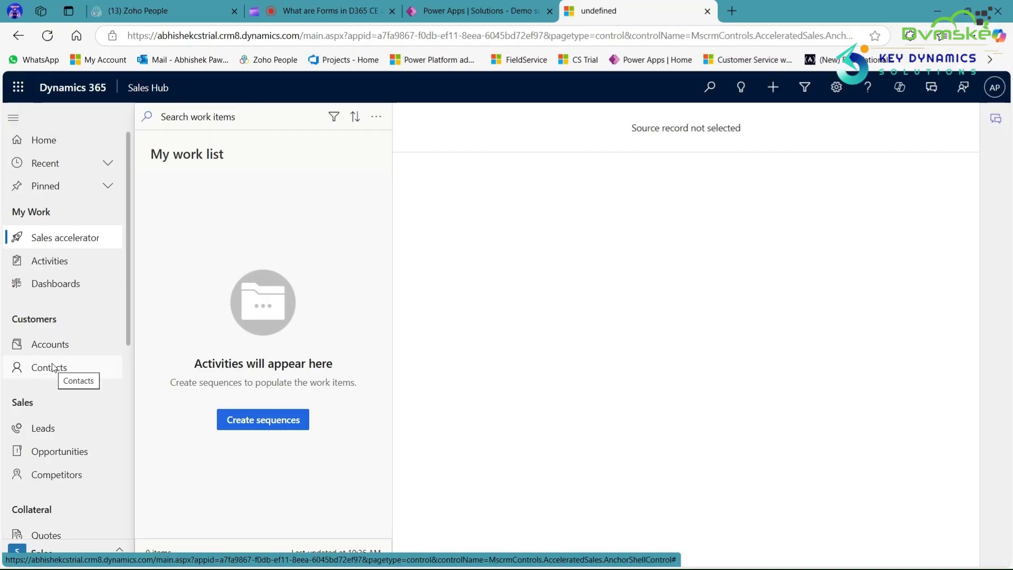
{"action": "left_click", "coordinate": [52, 368]}
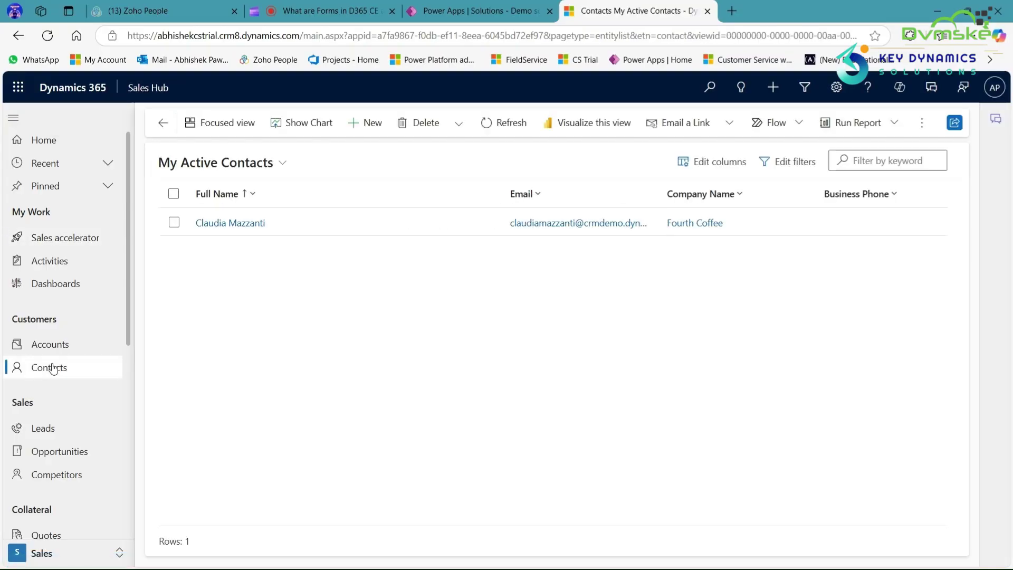
{"action": "left_click", "coordinate": [361, 127]}
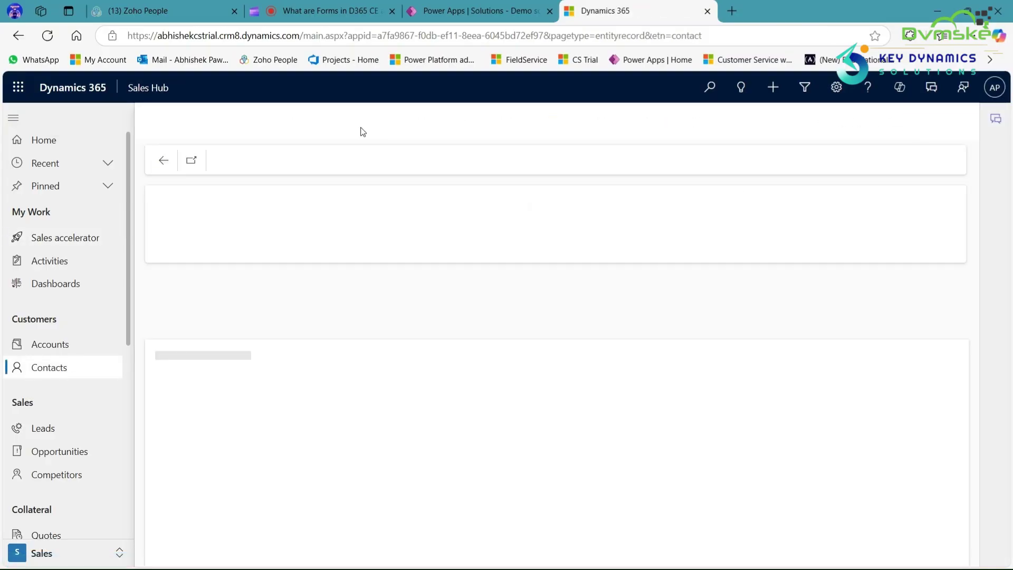
- Set the new contact's Account Name to Coffee Lab APJ and review the account quick view section below it
{"action": "scroll", "coordinate": [239, 369], "scroll_direction": "down", "scroll_amount": 1}
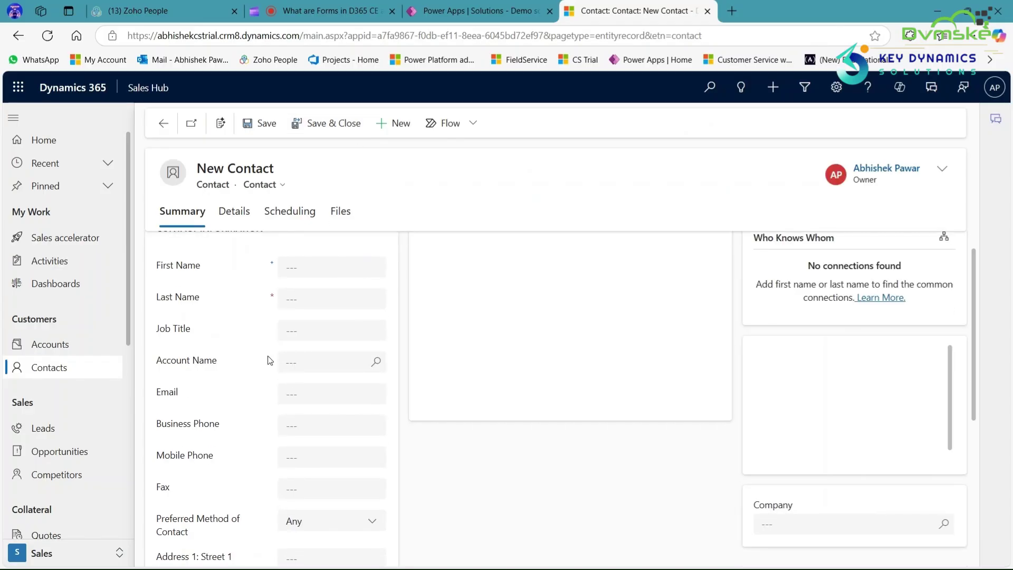
{"action": "left_click", "coordinate": [375, 364]}
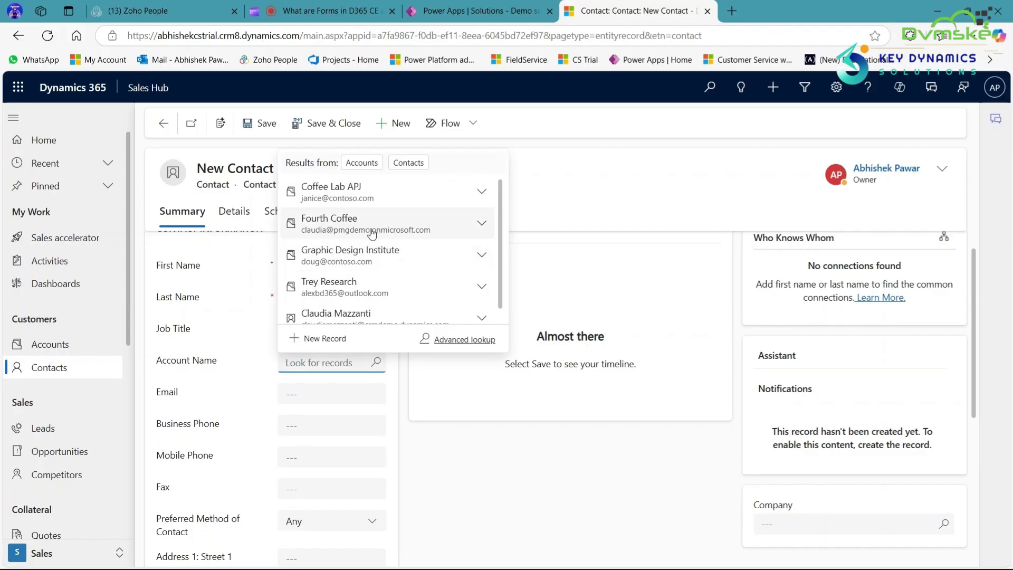
{"action": "left_click", "coordinate": [373, 195]}
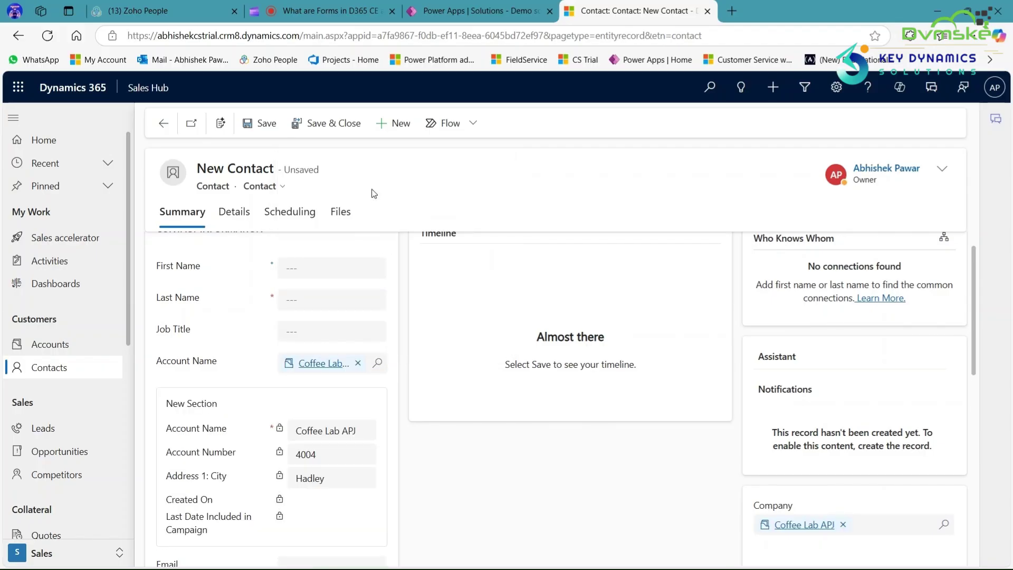
{"action": "scroll", "coordinate": [237, 372], "scroll_direction": "down", "scroll_amount": 2}
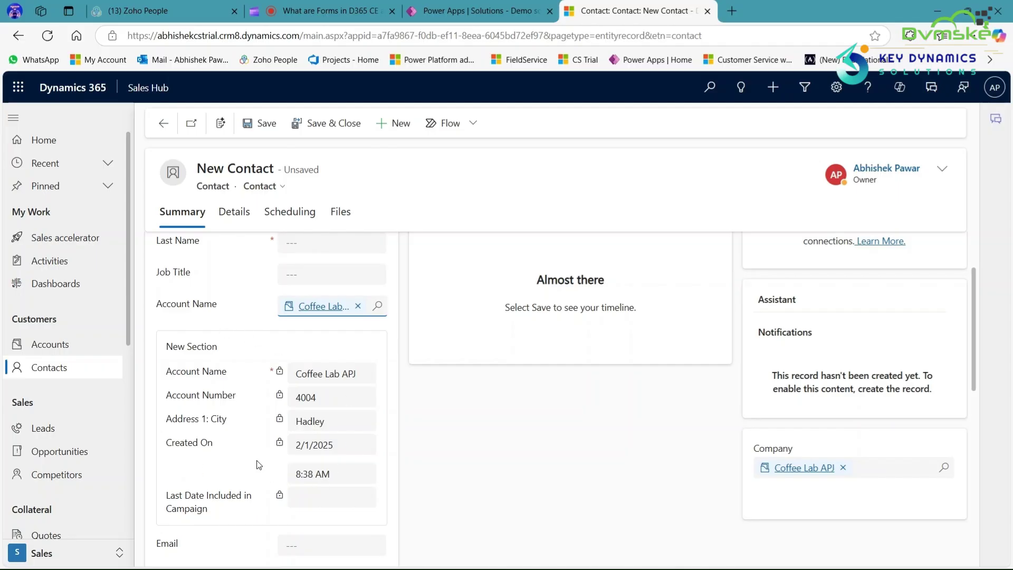
{"action": "scroll", "coordinate": [259, 465], "scroll_direction": "up", "scroll_amount": 3}
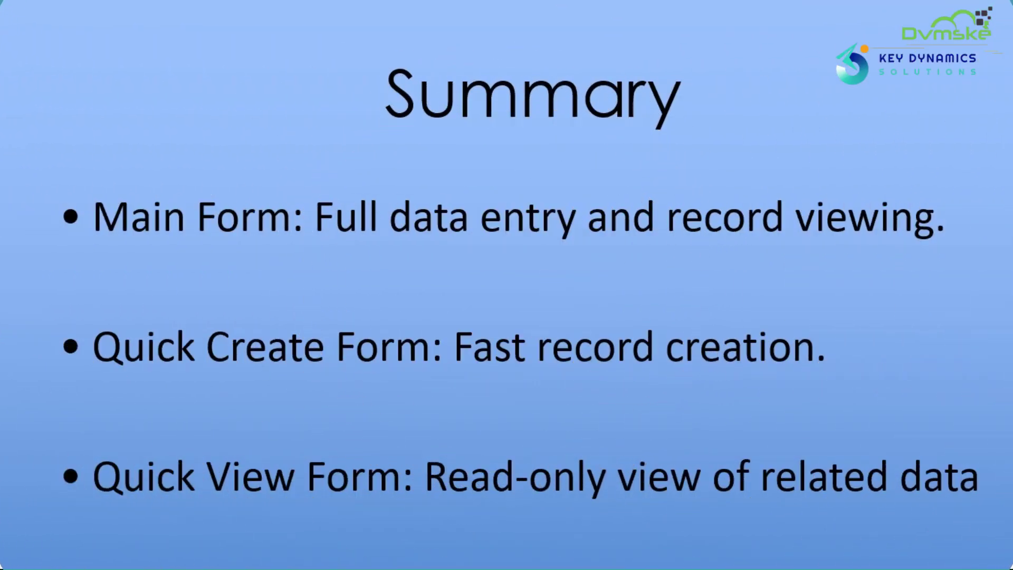